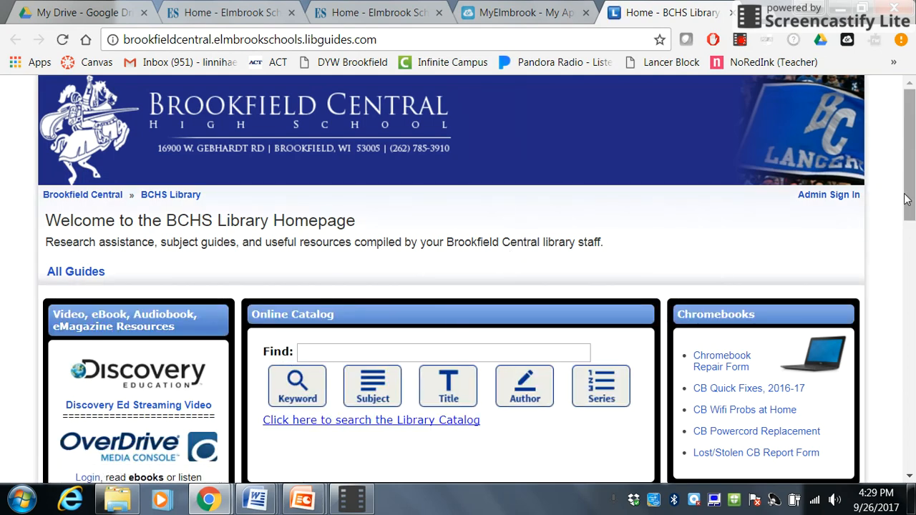
Open the EBSCOhost Mags, Newspapers, Journals database from the library's Articles from Periodicals guide
{"action": "left_click_drag", "start_coordinate": [910, 205], "coordinate": [911, 300]}
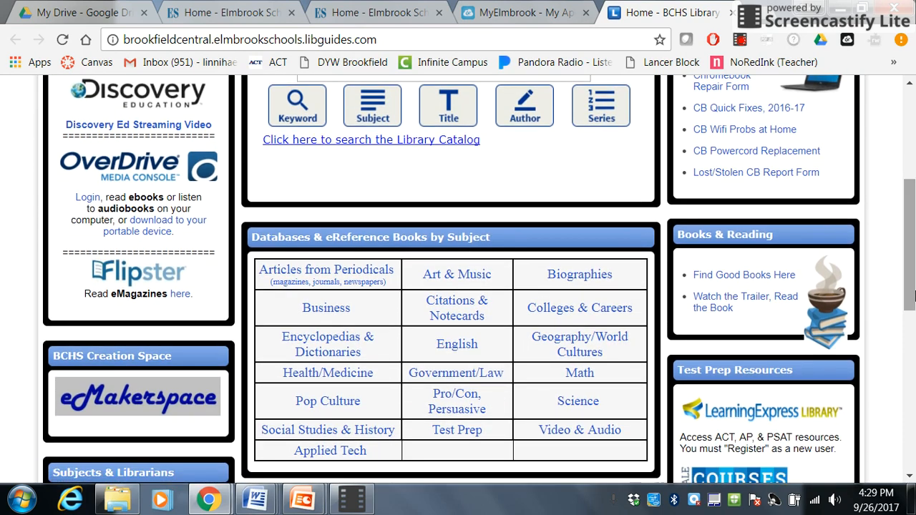
{"action": "left_click", "coordinate": [322, 272]}
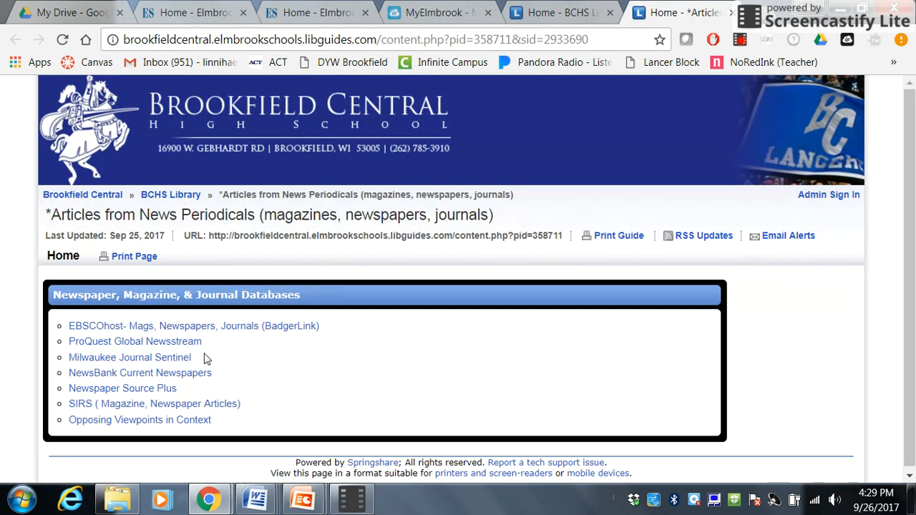
{"action": "left_click", "coordinate": [265, 332]}
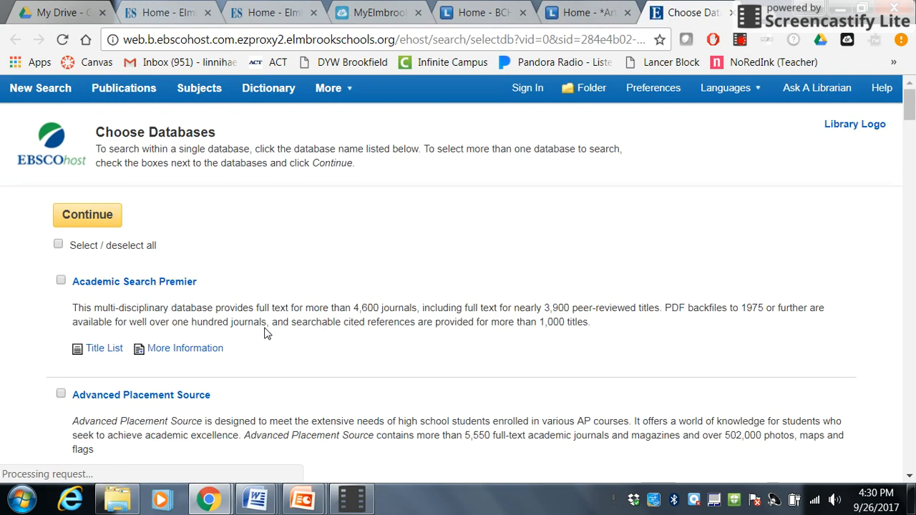
Continue with the default database and switch to Advanced Search
{"action": "left_click", "coordinate": [99, 219]}
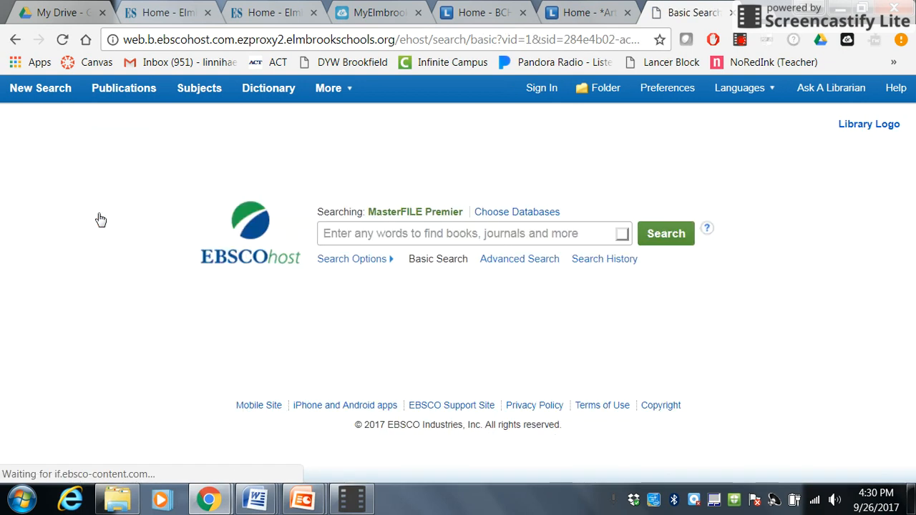
{"action": "left_click", "coordinate": [514, 260]}
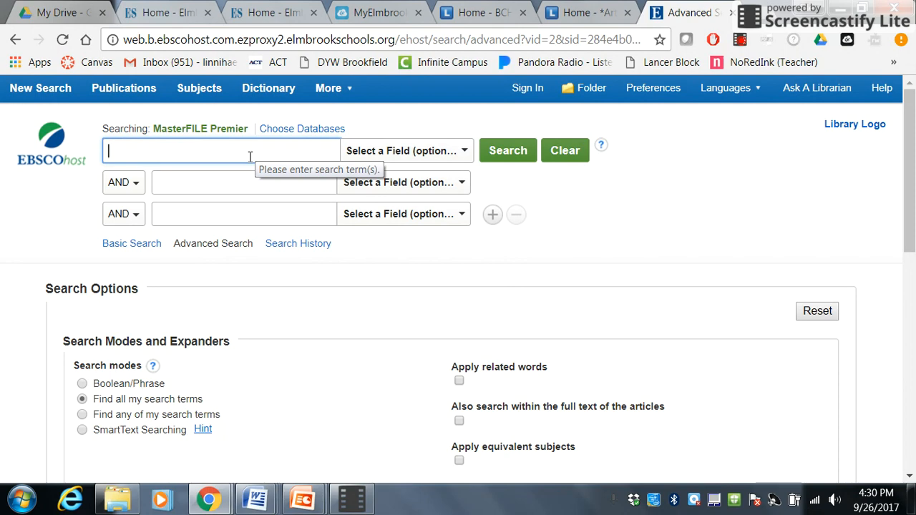
Enter Abraham Lincoln as the first search term and limit it to the TI Title field
{"action": "type", "text": "Abraham"}
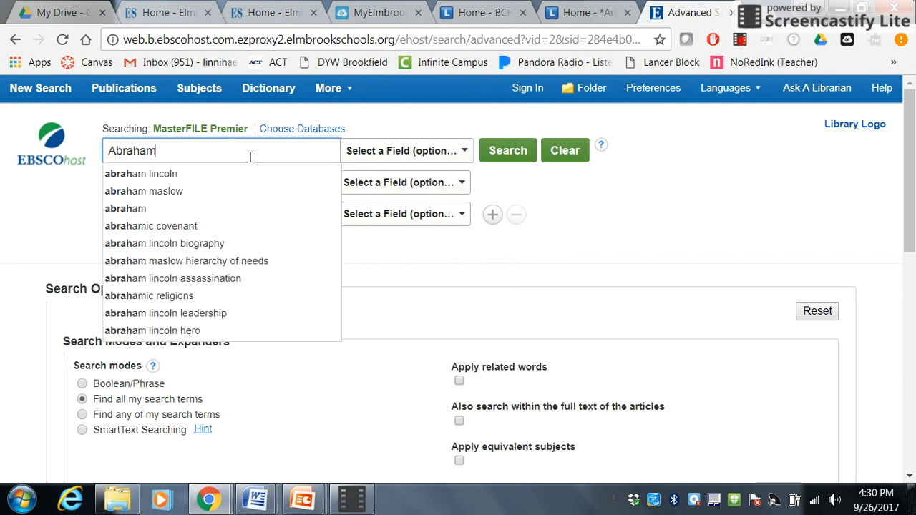
{"action": "type", "text": " Lincoln"}
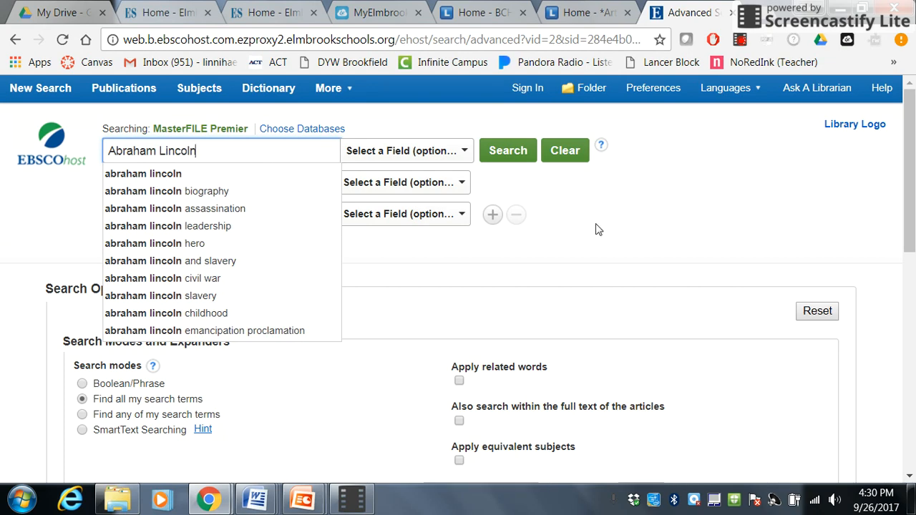
{"action": "left_click", "coordinate": [626, 219]}
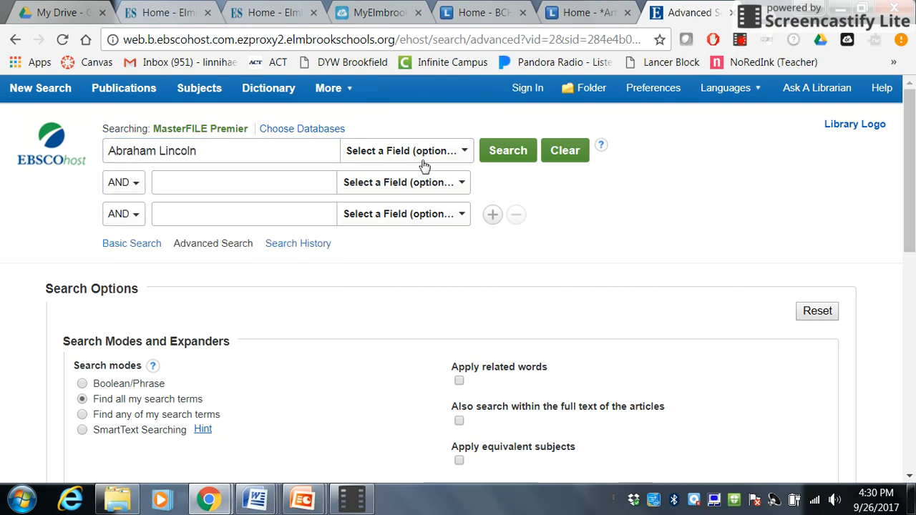
{"action": "left_click", "coordinate": [465, 153]}
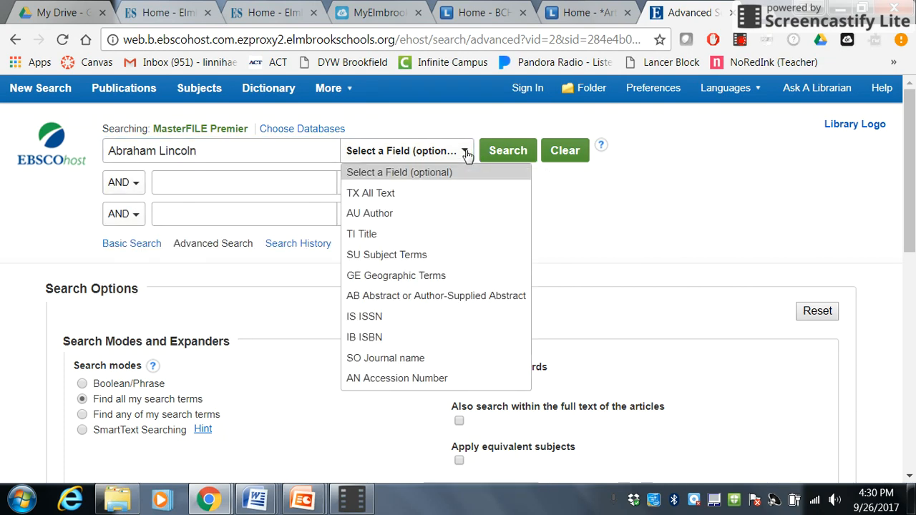
{"action": "left_click", "coordinate": [393, 238]}
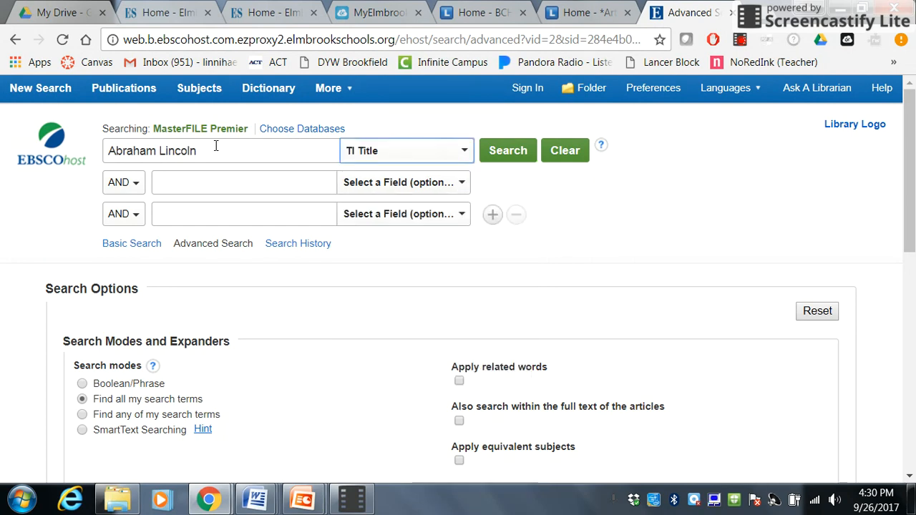
Enter assassination as the second search term joined with AND
{"action": "left_click", "coordinate": [196, 182]}
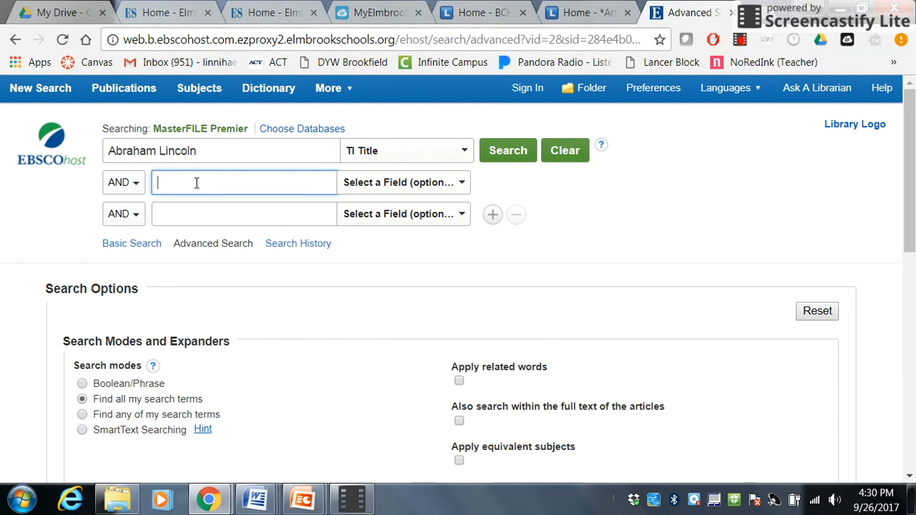
{"action": "type", "text": "ass"}
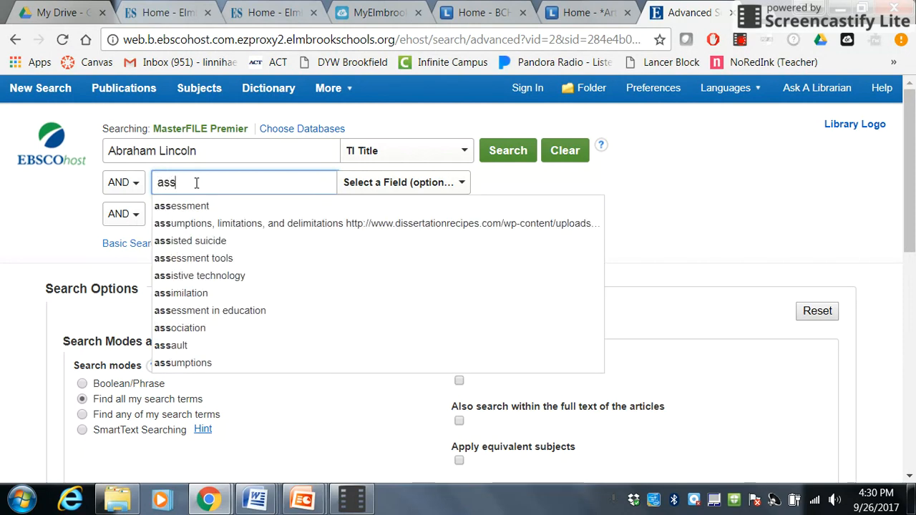
{"action": "type", "text": "a"}
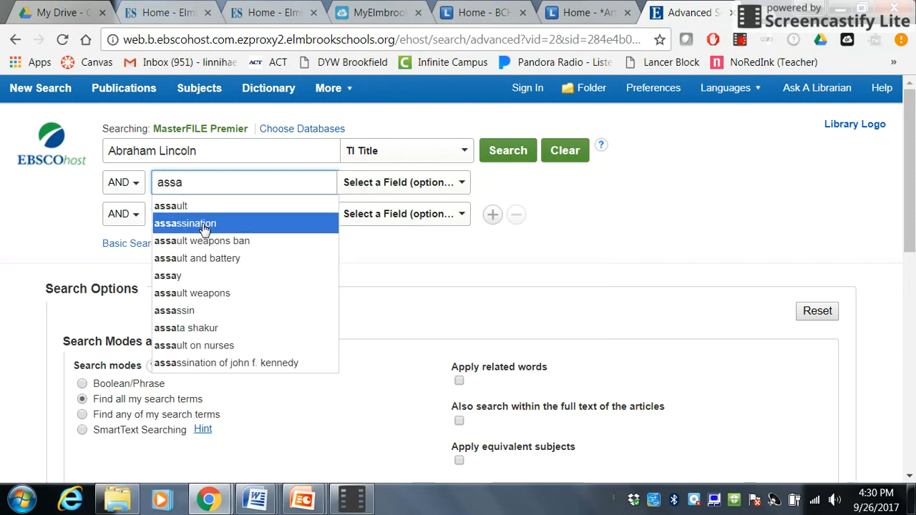
{"action": "left_click", "coordinate": [187, 223]}
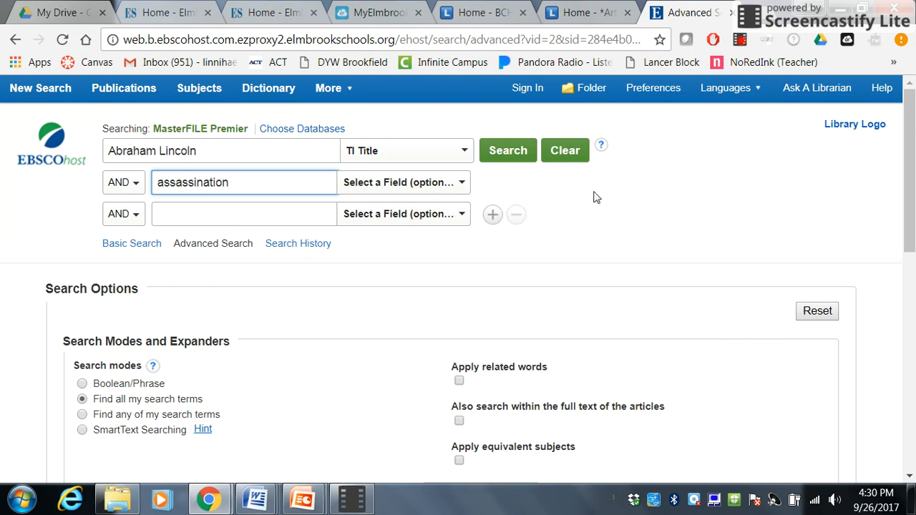
Set the third row's operator to NOT and enter Lincoln Center as its search term
{"action": "left_click", "coordinate": [136, 217]}
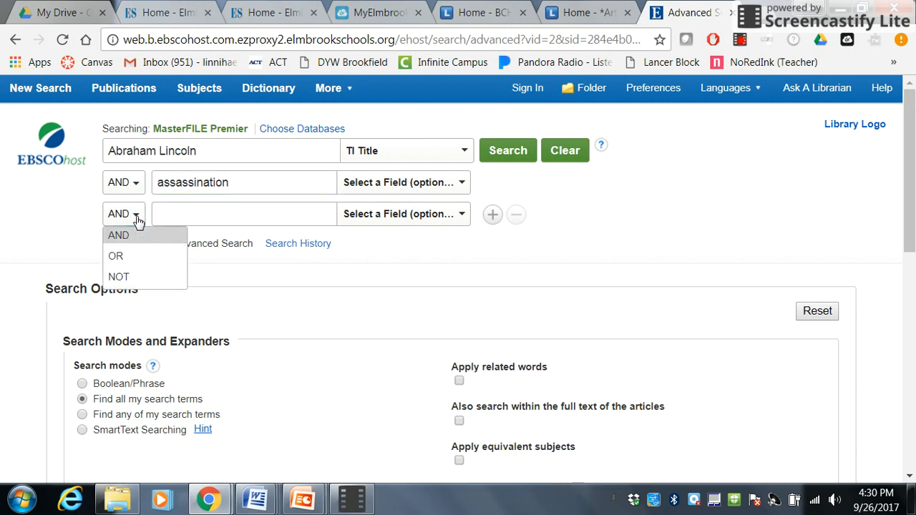
{"action": "left_click", "coordinate": [122, 278]}
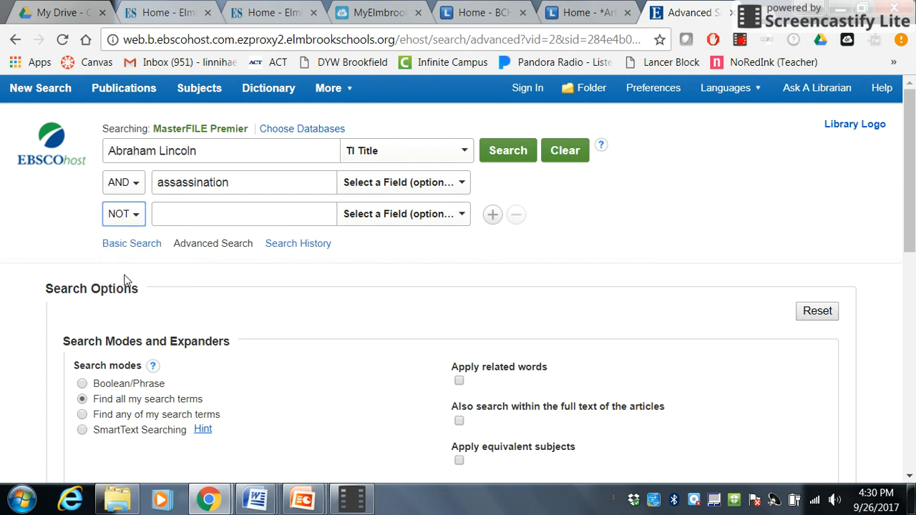
{"action": "left_click", "coordinate": [187, 219]}
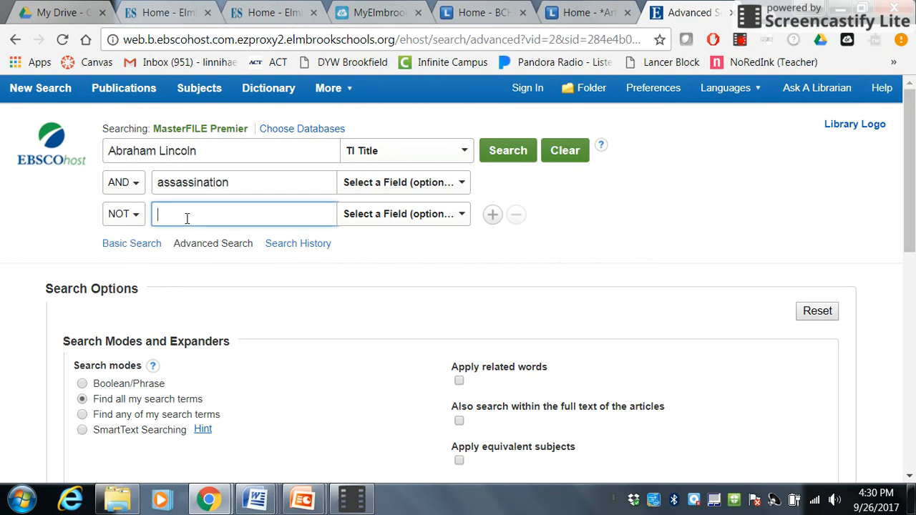
{"action": "type", "text": "Linco"}
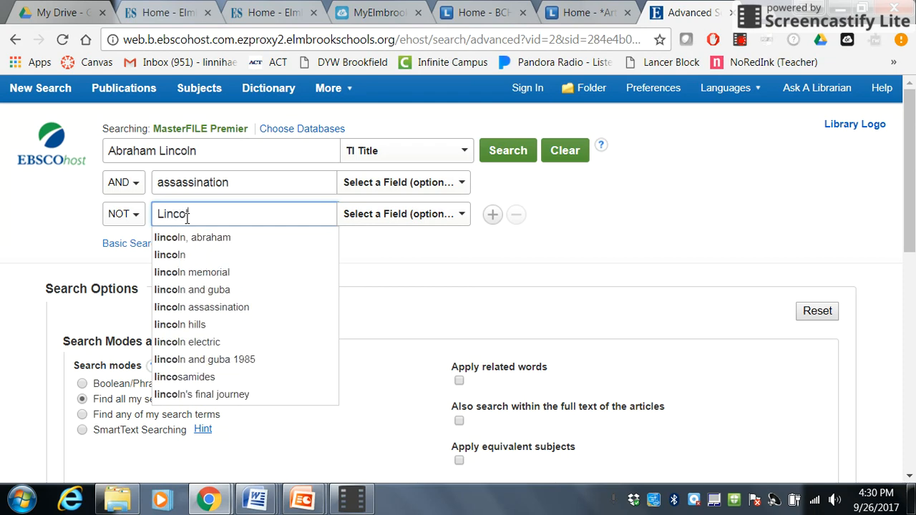
{"action": "type", "text": "ln Cente"}
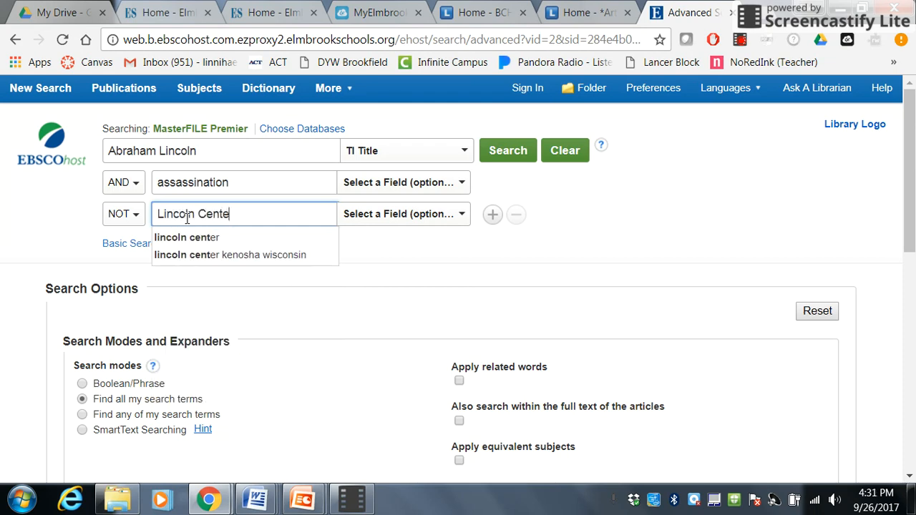
{"action": "type", "text": "r"}
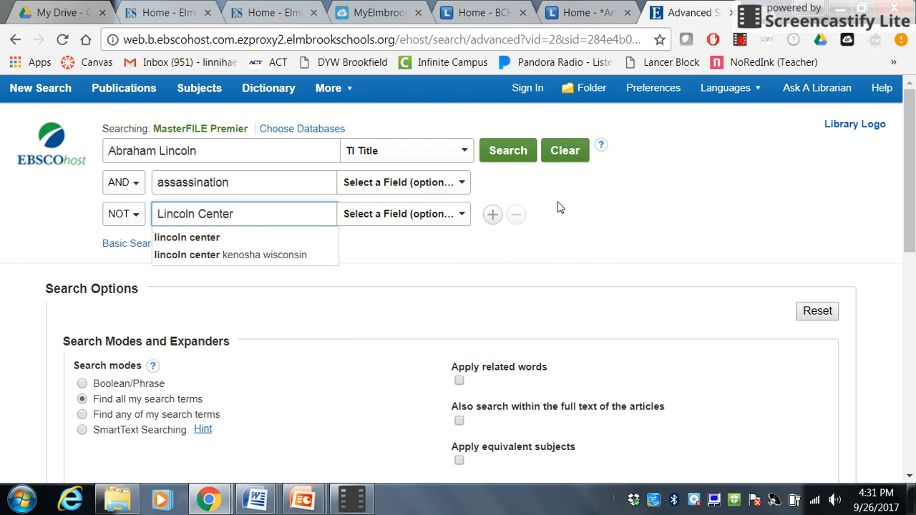
{"action": "left_click", "coordinate": [584, 224]}
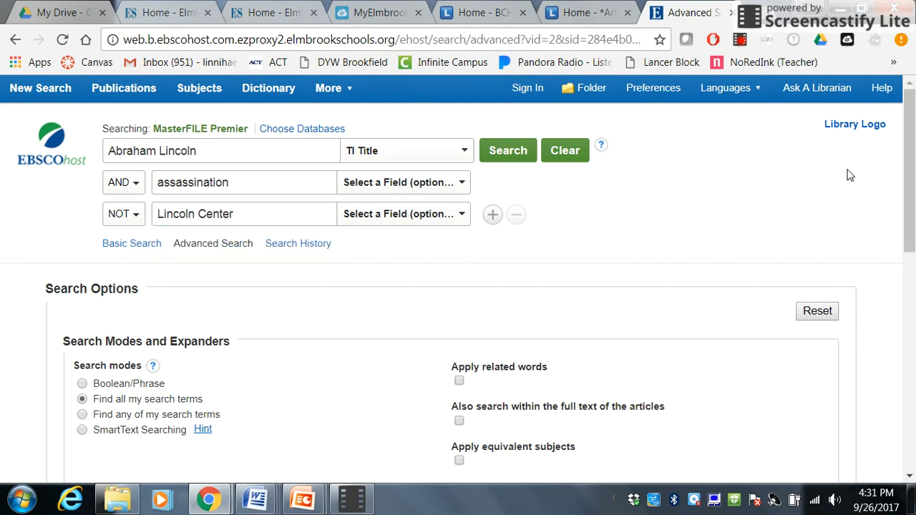
Limit the results to Full Text
{"action": "left_click_drag", "start_coordinate": [910, 210], "coordinate": [913, 281]}
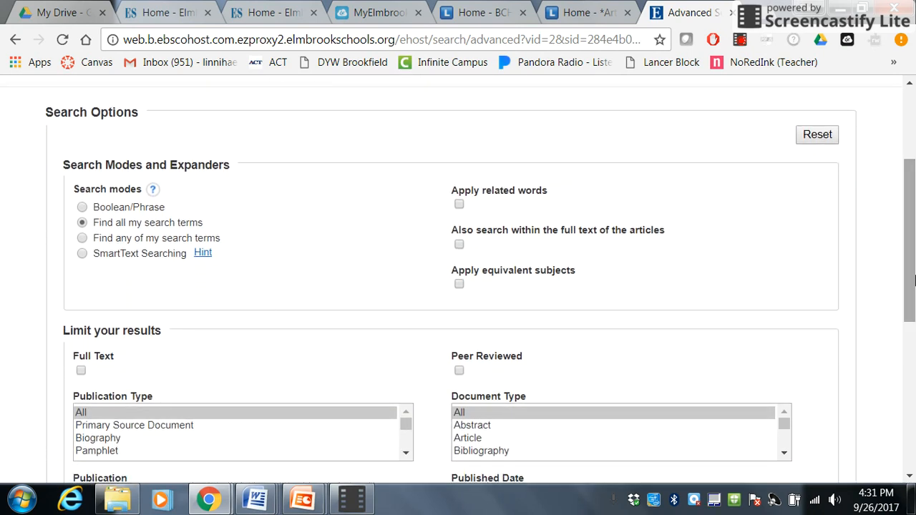
{"action": "left_click", "coordinate": [81, 372]}
Run the advanced search
{"action": "left_click_drag", "start_coordinate": [908, 230], "coordinate": [909, 252]}
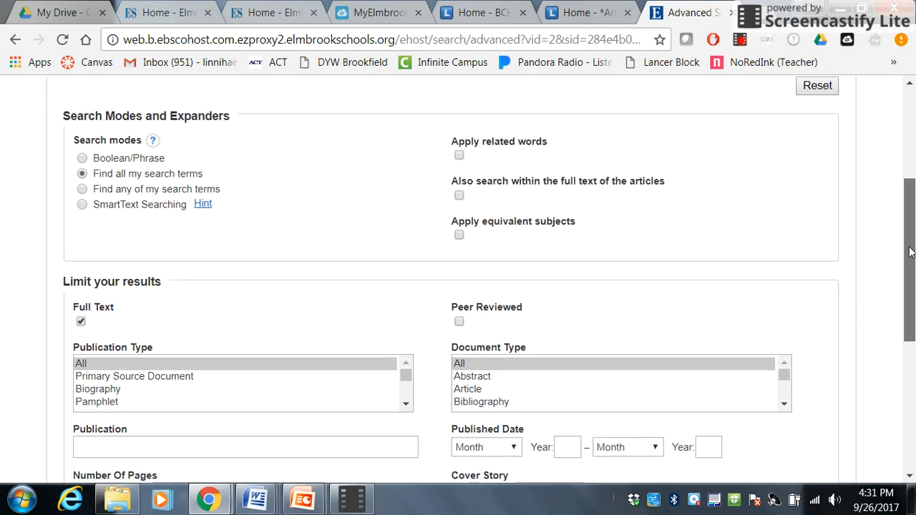
{"action": "left_click_drag", "start_coordinate": [909, 252], "coordinate": [911, 257]}
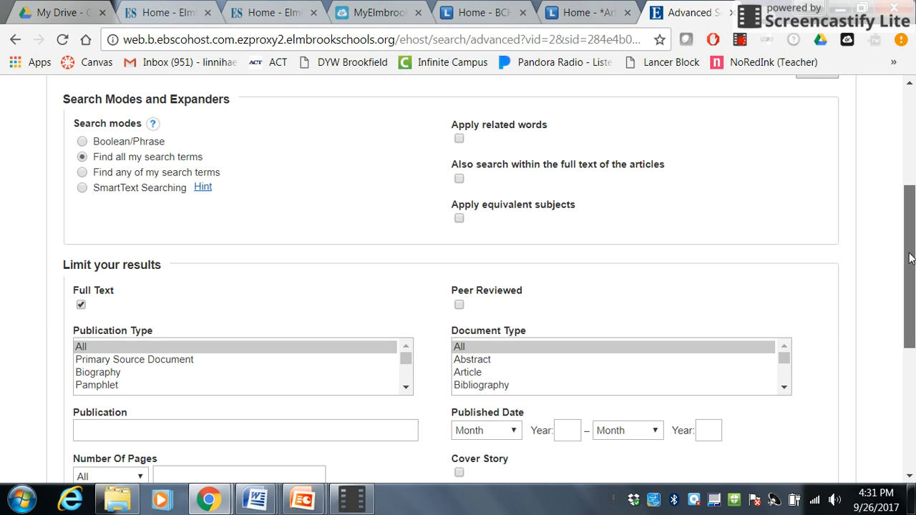
{"action": "left_click_drag", "start_coordinate": [910, 258], "coordinate": [896, 151]}
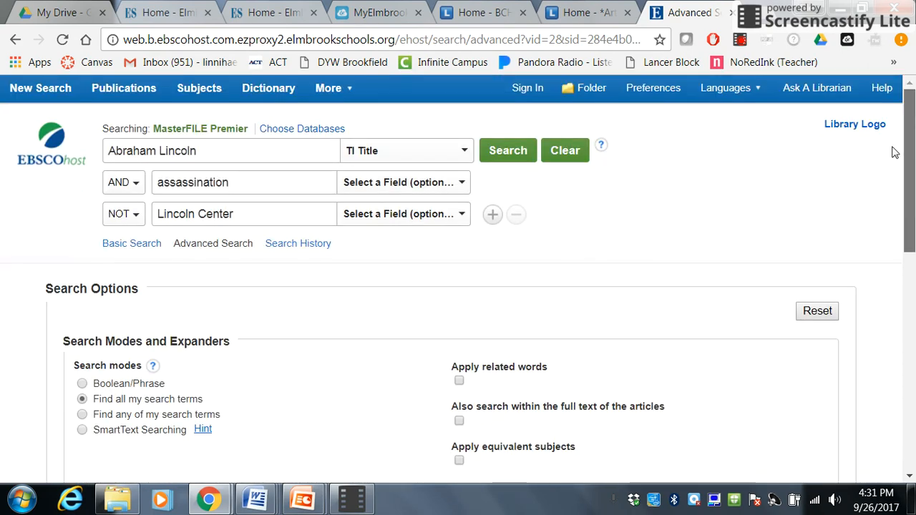
{"action": "left_click", "coordinate": [514, 155]}
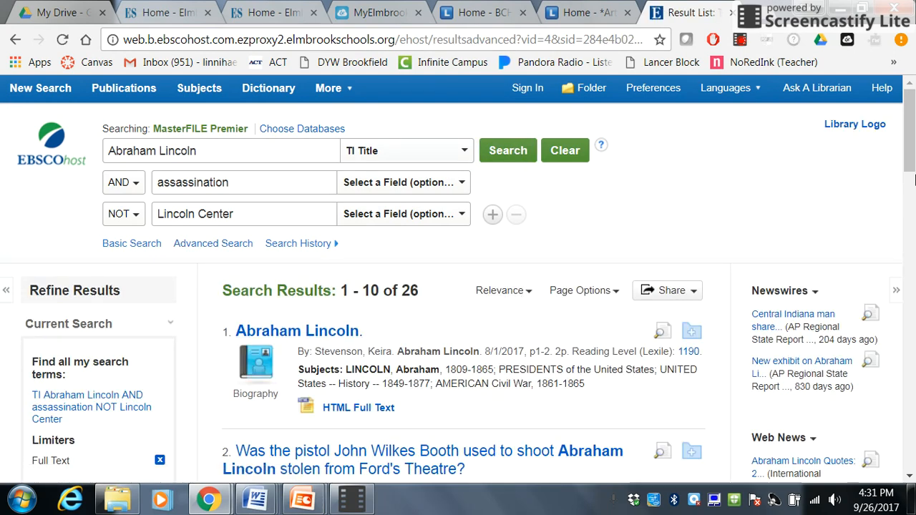
Preview the first result, Abraham Lincoln., and open its HTML full text
{"action": "left_click_drag", "start_coordinate": [905, 169], "coordinate": [912, 188]}
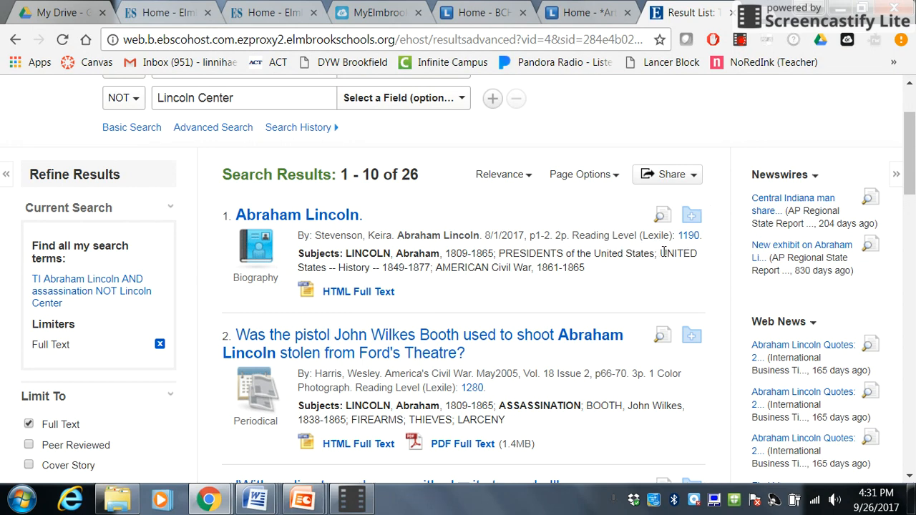
{"action": "mouse_move", "coordinate": [663, 221]}
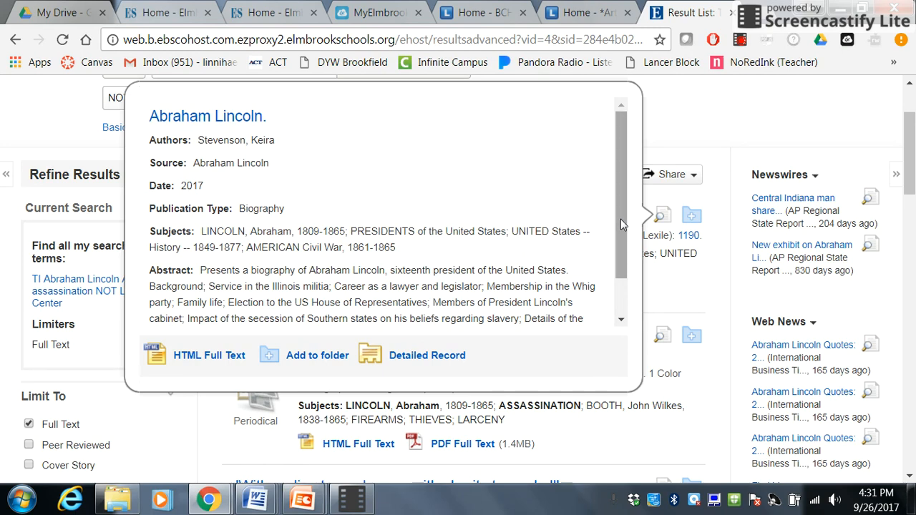
{"action": "left_click_drag", "start_coordinate": [621, 219], "coordinate": [639, 277]}
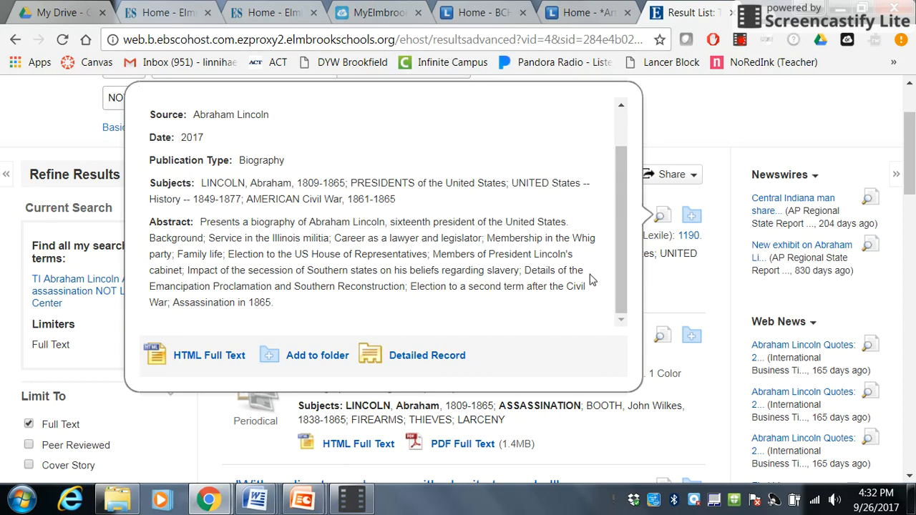
{"action": "left_click", "coordinate": [217, 358]}
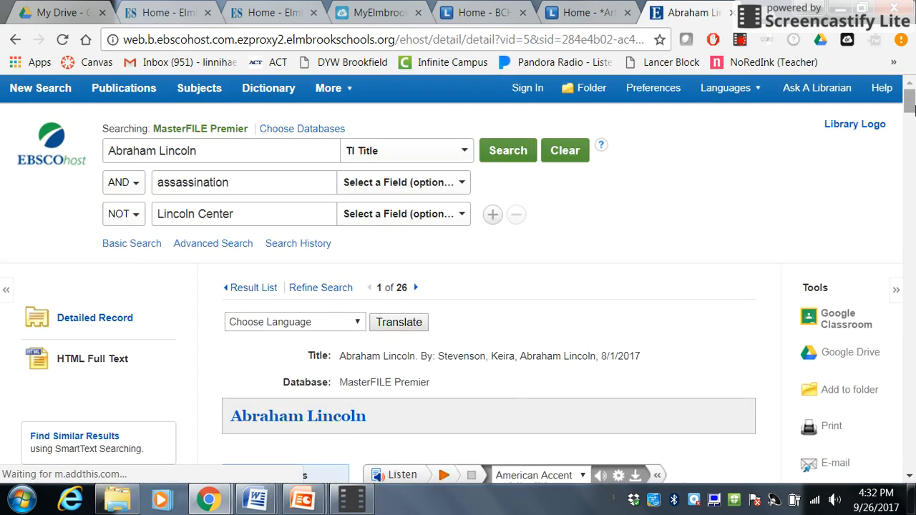
Open the citation formats for the article and review them
{"action": "left_click_drag", "start_coordinate": [912, 107], "coordinate": [910, 120]}
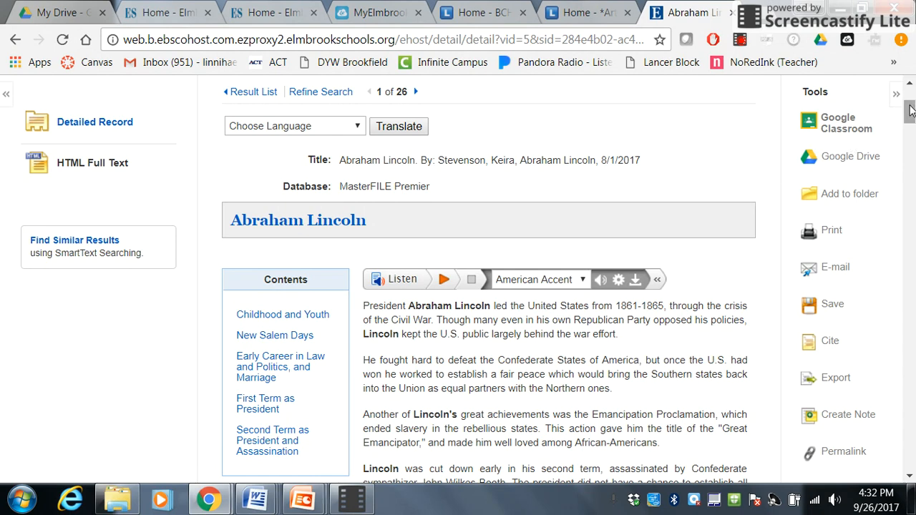
{"action": "left_click_drag", "start_coordinate": [911, 109], "coordinate": [913, 119]}
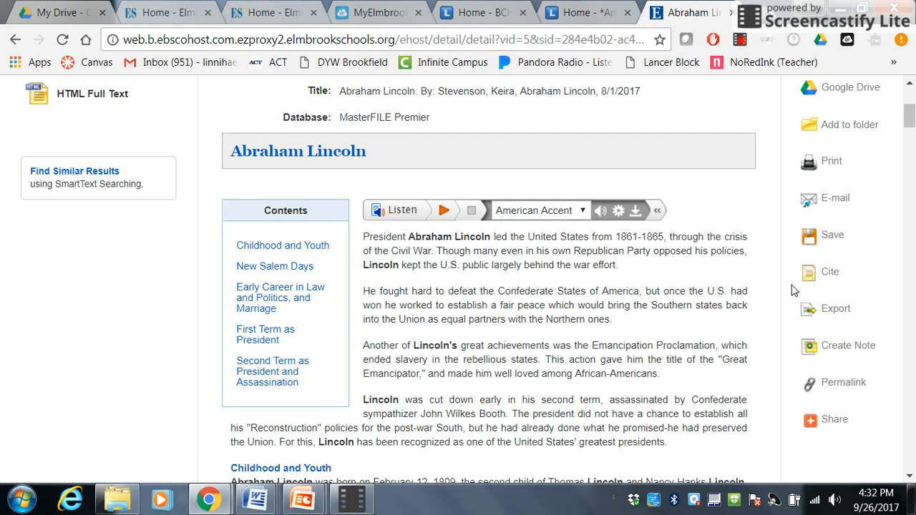
{"action": "left_click", "coordinate": [833, 277]}
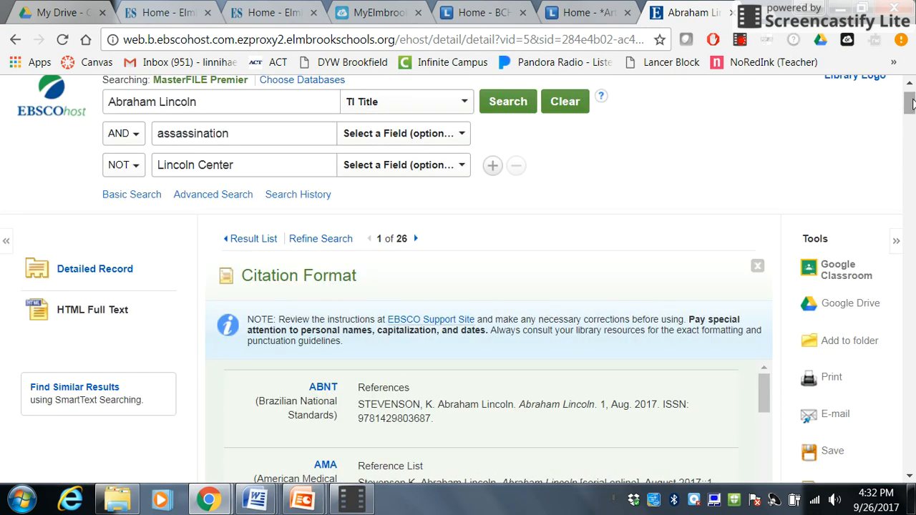
{"action": "scroll", "coordinate": [860, 129], "scroll_direction": "down", "scroll_amount": 4}
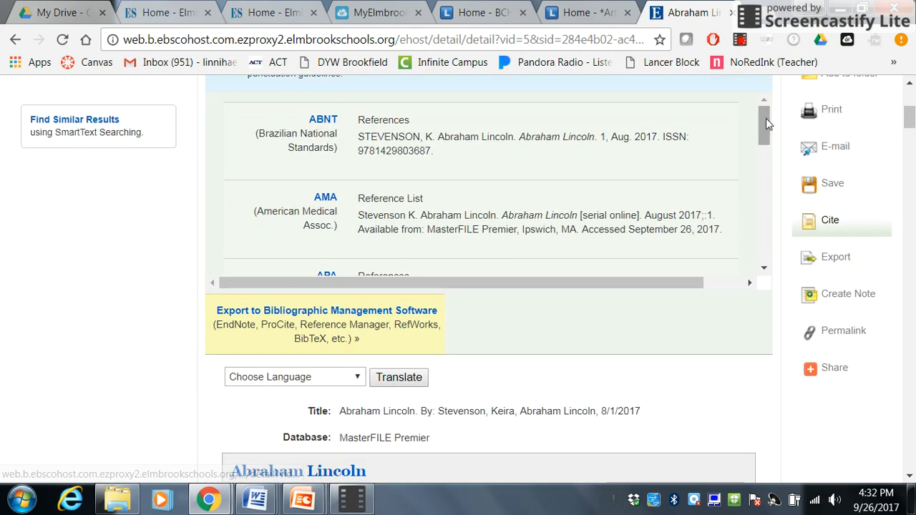
Copy the MLA citation for the article
{"action": "left_click_drag", "start_coordinate": [766, 121], "coordinate": [814, 234]}
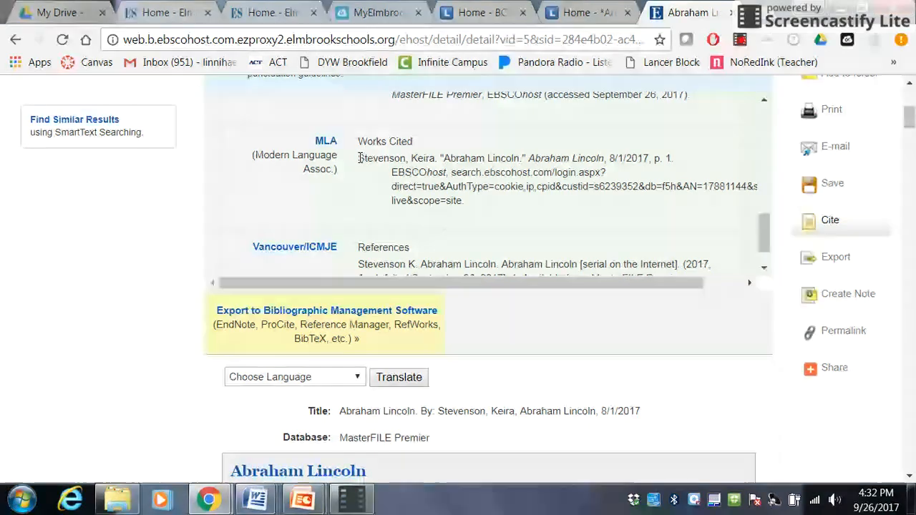
{"action": "left_click_drag", "start_coordinate": [360, 157], "coordinate": [480, 205]}
{"action": "right_click", "coordinate": [475, 172]}
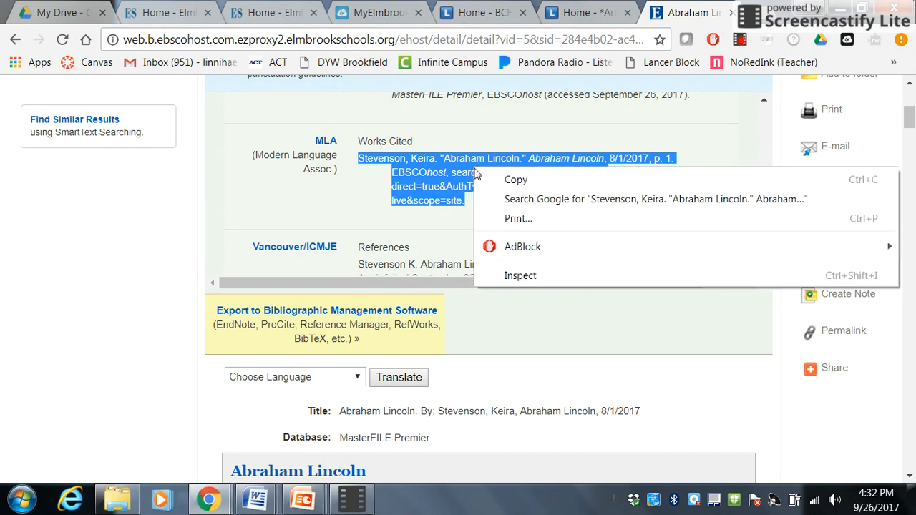
{"action": "left_click", "coordinate": [517, 180]}
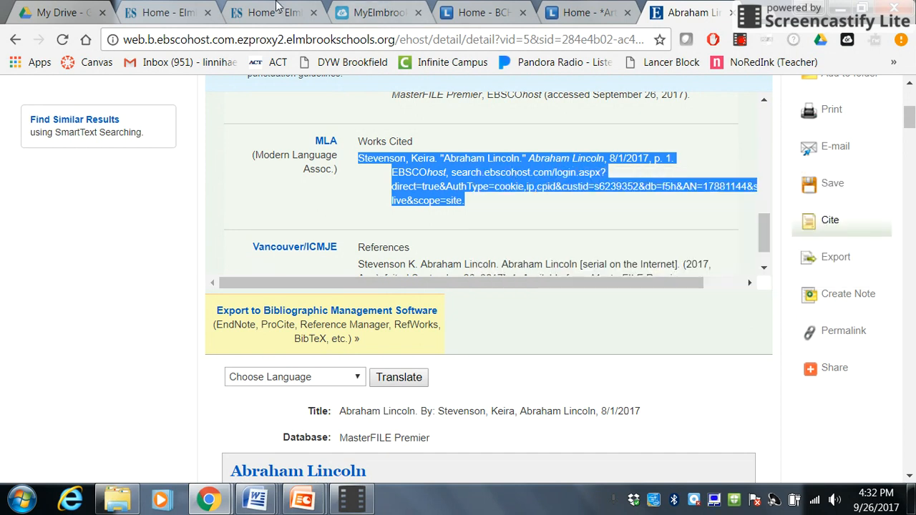
Create a new Google Doc from Drive and paste the copied MLA citation into it
{"action": "left_click", "coordinate": [62, 13]}
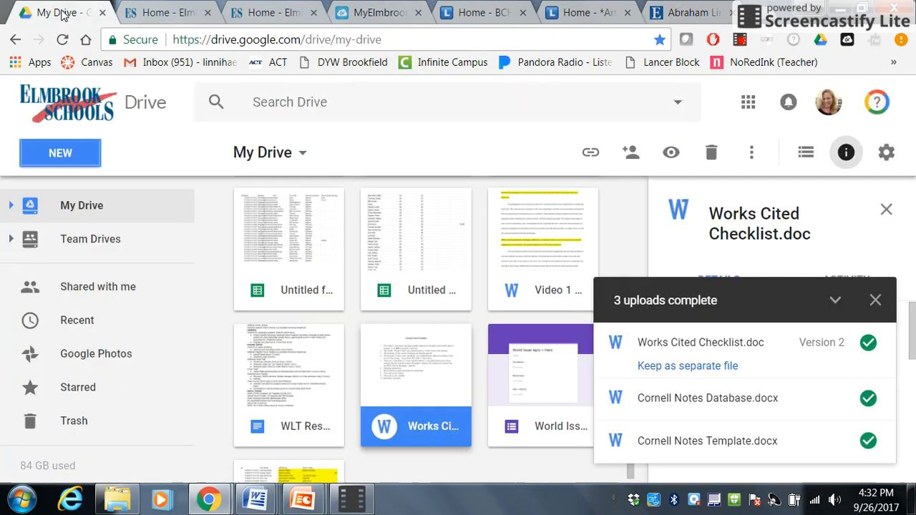
{"action": "left_click", "coordinate": [69, 156]}
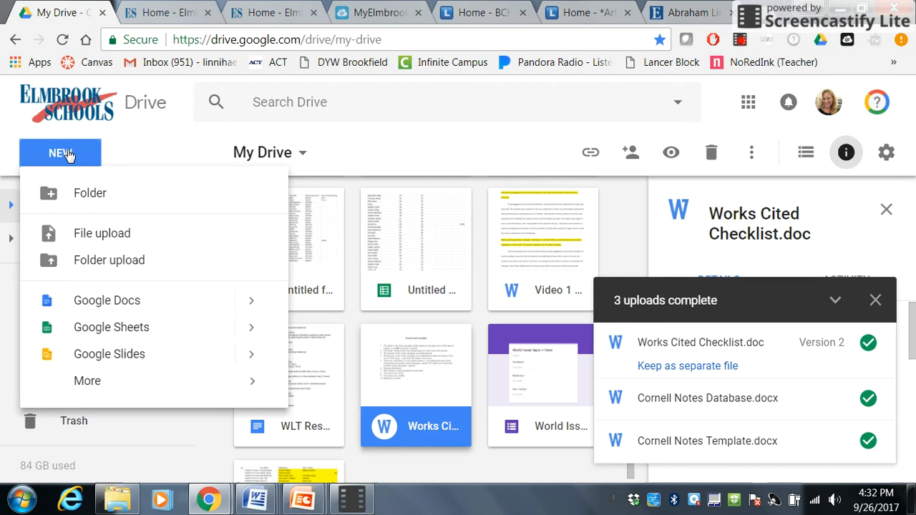
{"action": "left_click", "coordinate": [100, 307]}
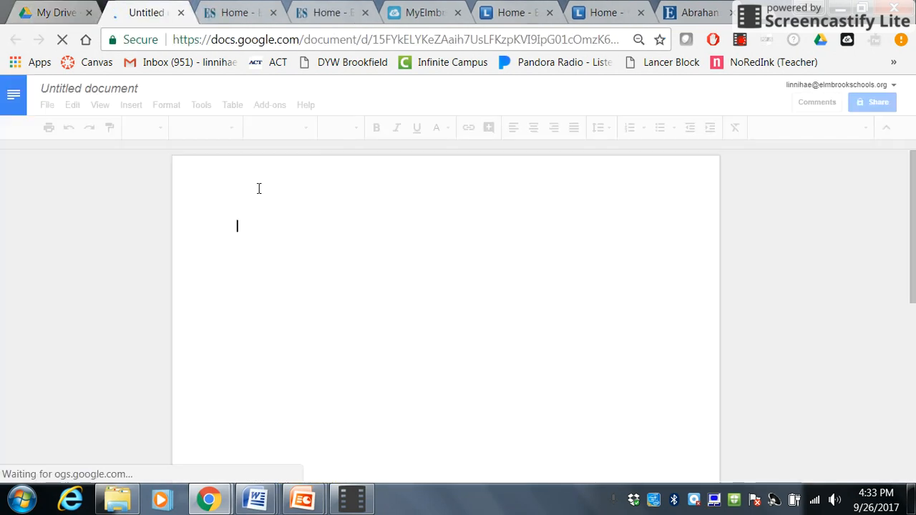
{"action": "right_click", "coordinate": [262, 229]}
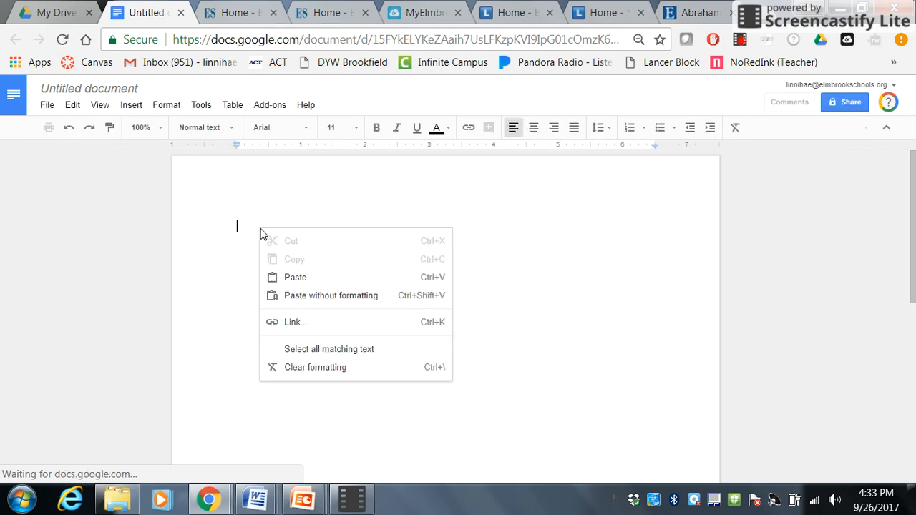
{"action": "left_click", "coordinate": [296, 279]}
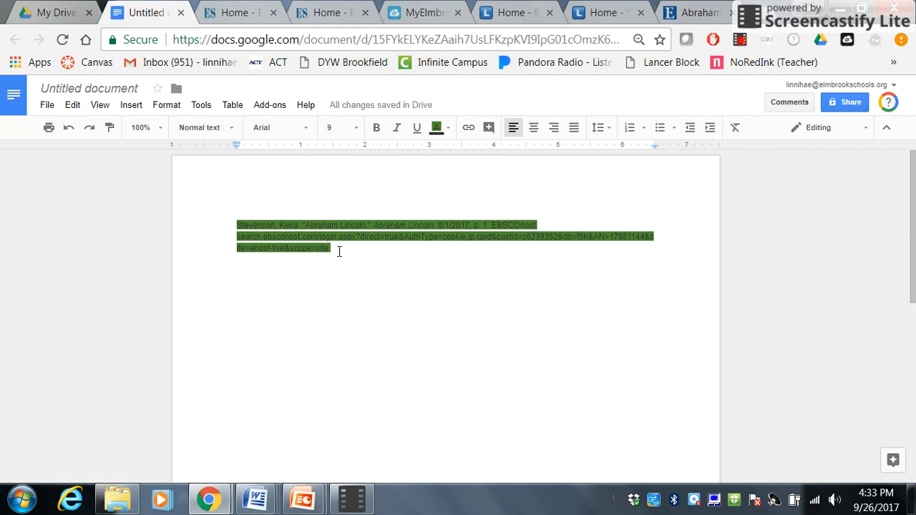
Remove the highlight colour from the pasted citation
{"action": "left_click_drag", "start_coordinate": [330, 248], "coordinate": [237, 218]}
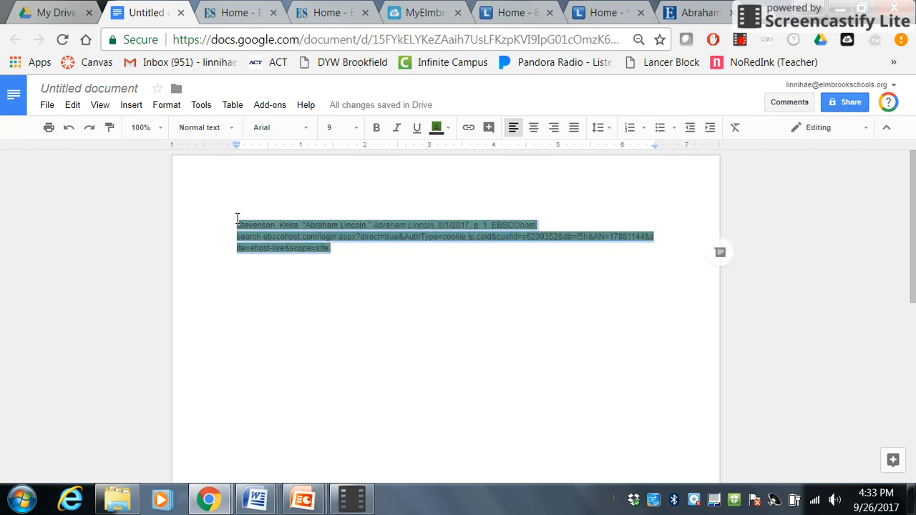
{"action": "left_click", "coordinate": [445, 129]}
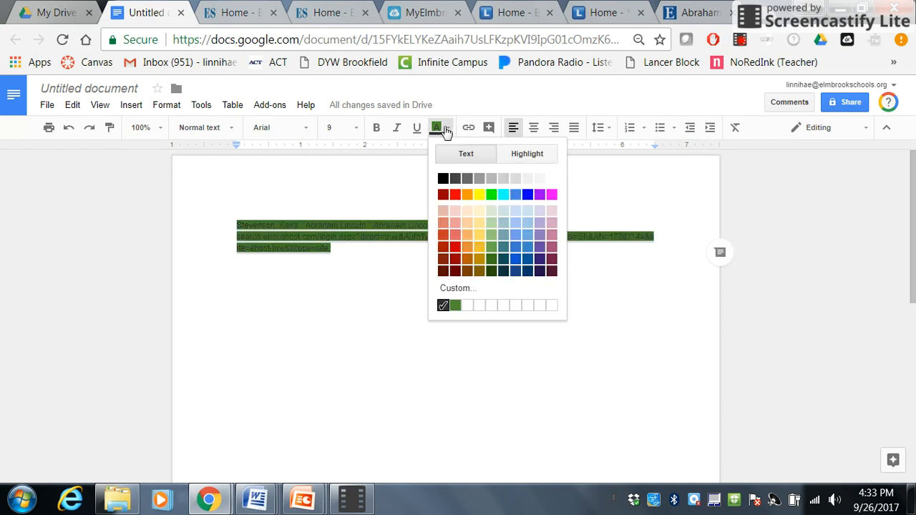
{"action": "left_click", "coordinate": [524, 154]}
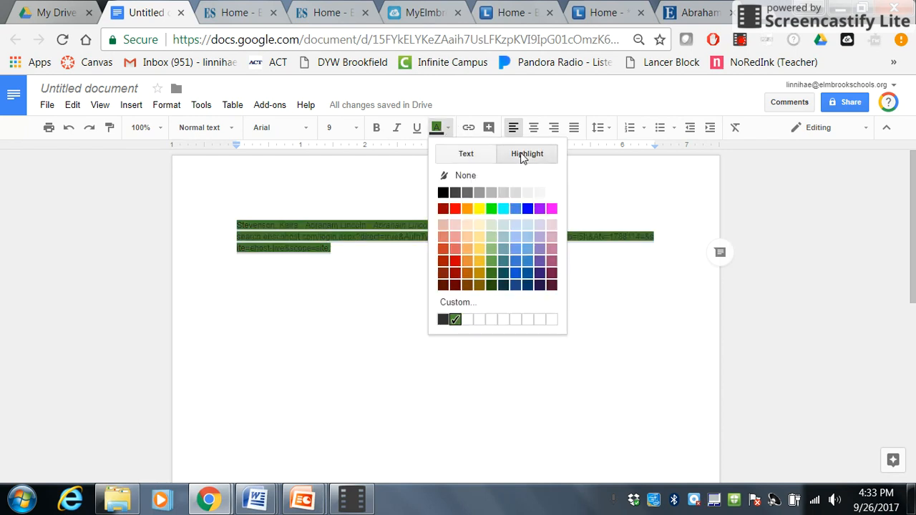
{"action": "left_click", "coordinate": [465, 176]}
{"action": "left_click", "coordinate": [401, 270]}
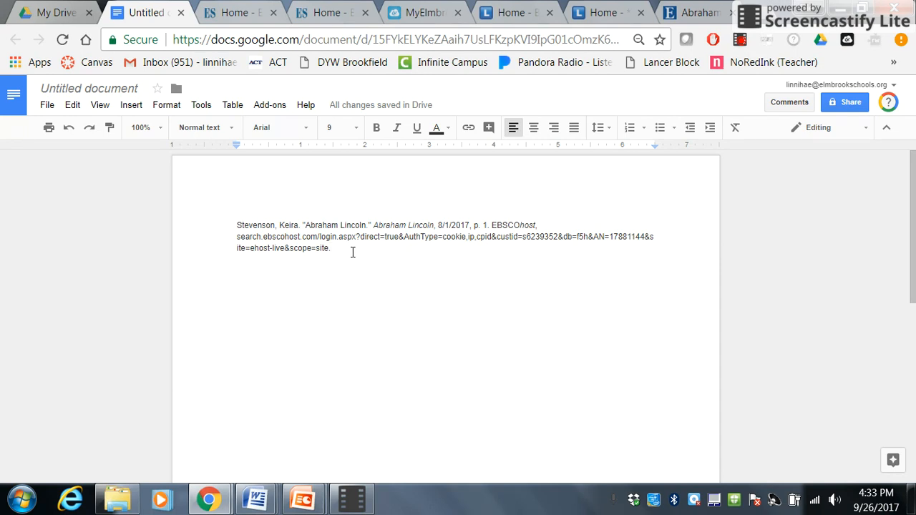
Set the citation's line spacing to Double
{"action": "left_click_drag", "start_coordinate": [334, 248], "coordinate": [237, 228]}
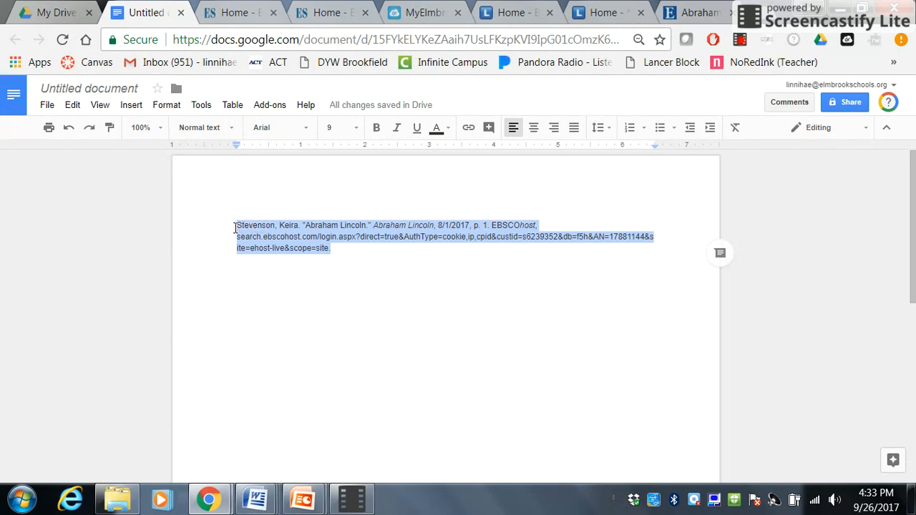
{"action": "left_click", "coordinate": [600, 128]}
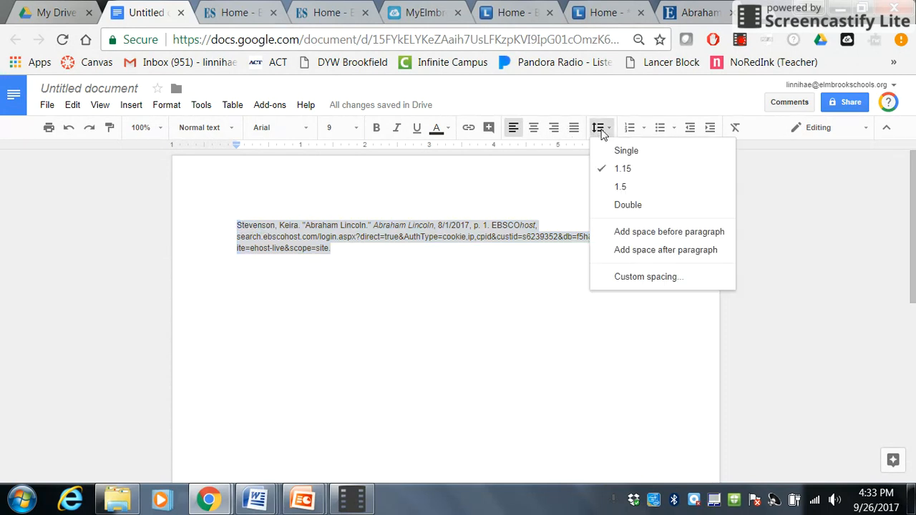
{"action": "left_click", "coordinate": [611, 209]}
{"action": "left_click", "coordinate": [579, 279]}
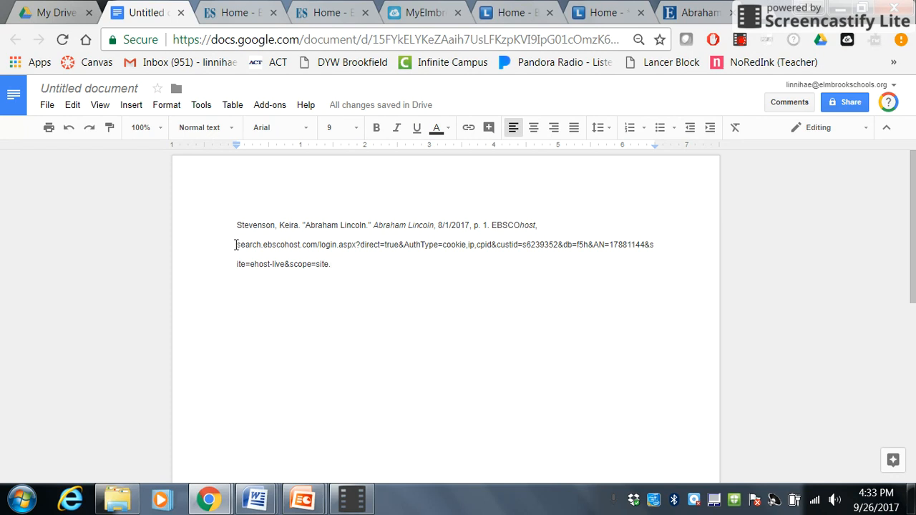
Give the citation a hanging indent by breaking after the first line and indenting the remaining lines once
{"action": "key", "text": "Tab"}
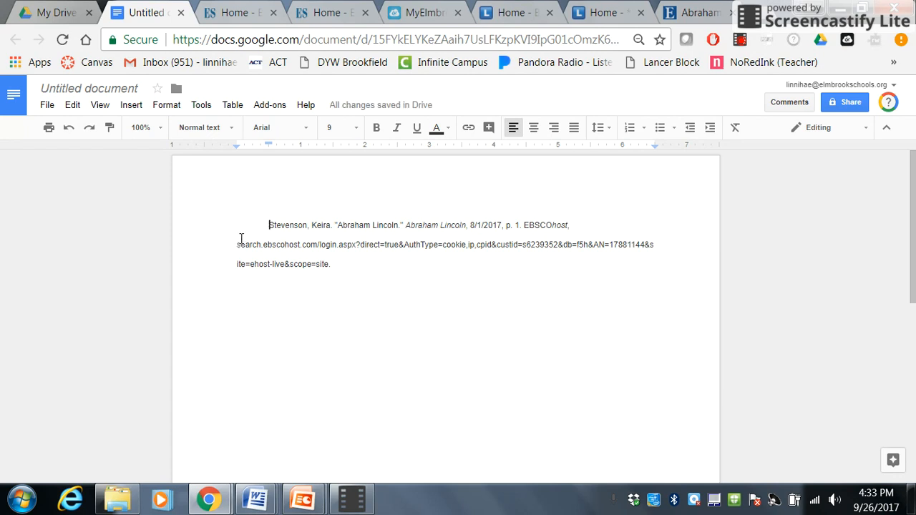
{"action": "left_click", "coordinate": [69, 128]}
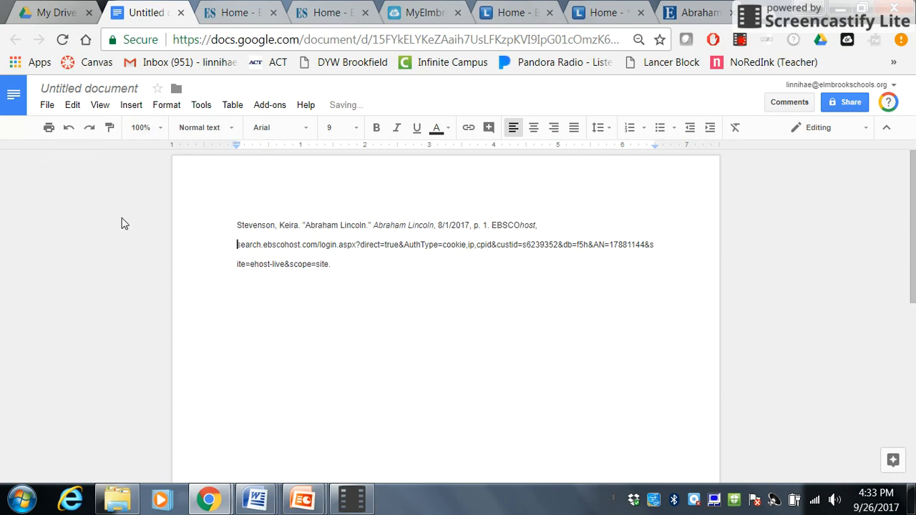
{"action": "left_click", "coordinate": [559, 226]}
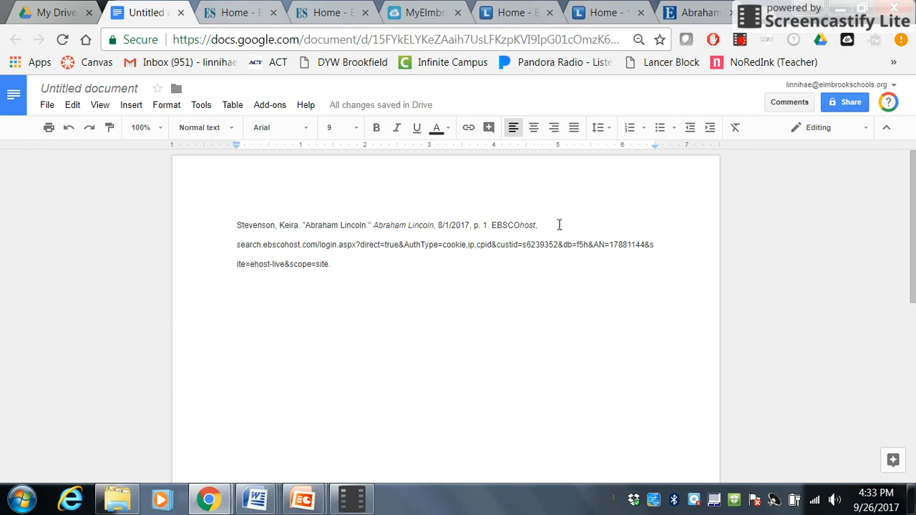
{"action": "key", "text": "Return"}
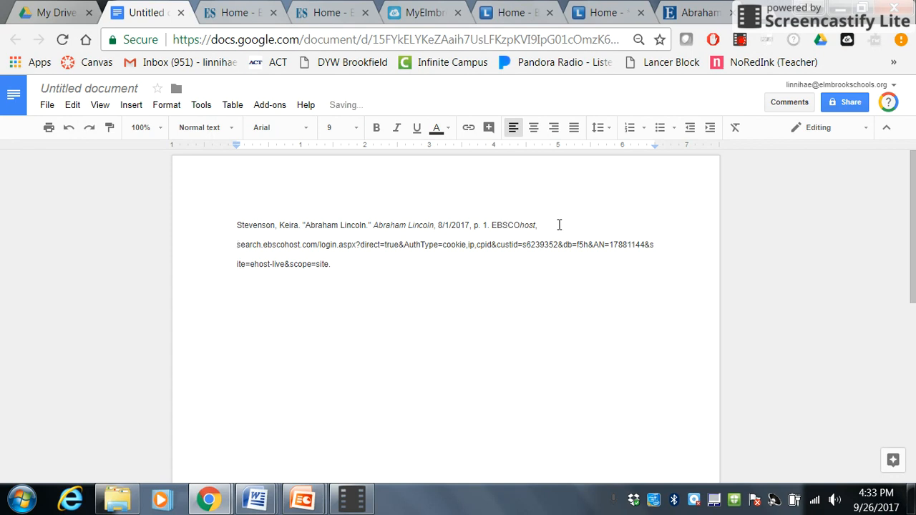
{"action": "key", "text": "Tab"}
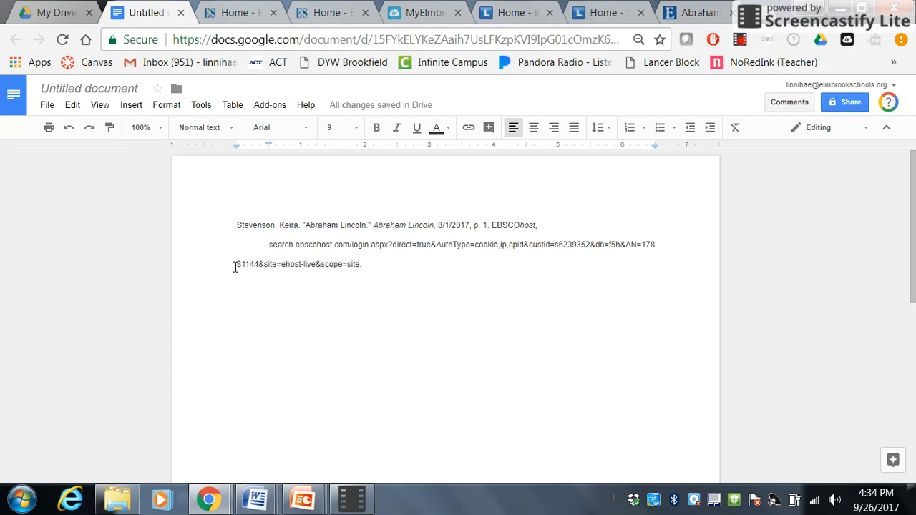
{"action": "key", "text": "Tab"}
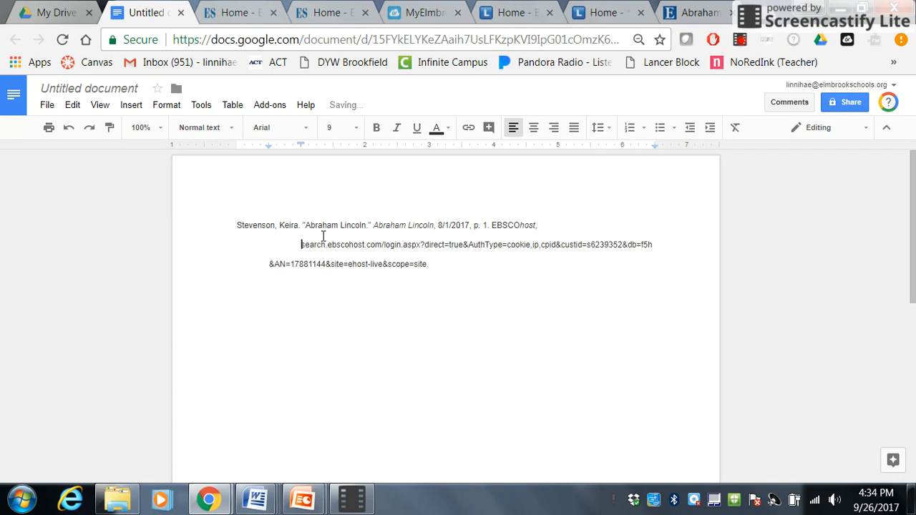
{"action": "key", "text": "BackSpace"}
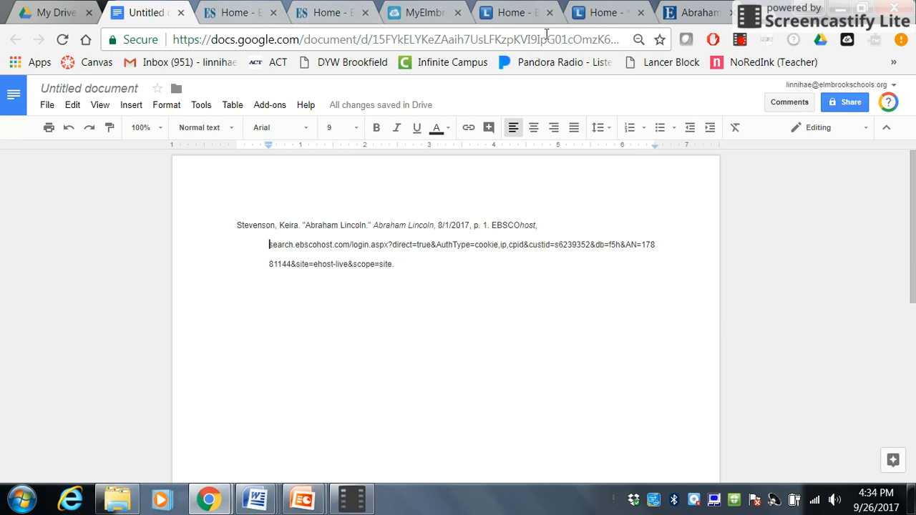
Switch to the PowerPoint slide show and advance to the Cornell Notesheets slide
{"action": "mouse_move", "coordinate": [304, 501]}
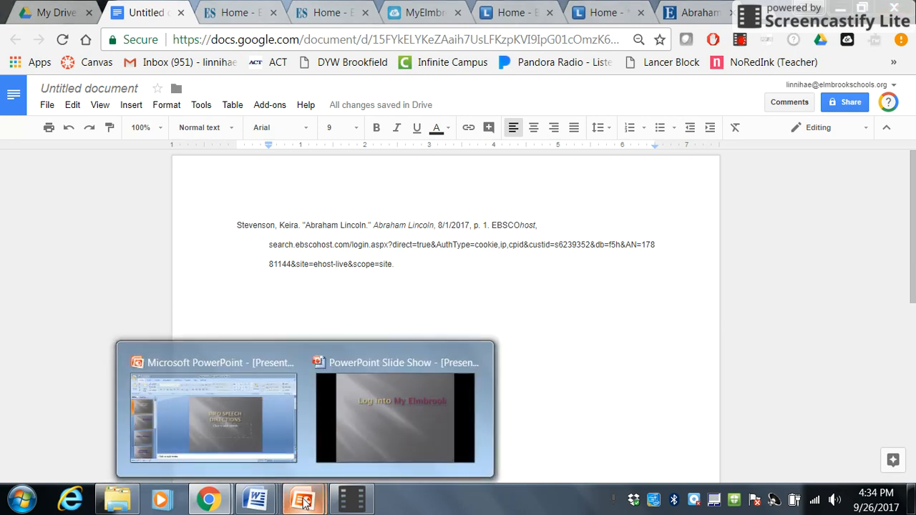
{"action": "left_click", "coordinate": [379, 436]}
{"action": "left_click", "coordinate": [590, 369]}
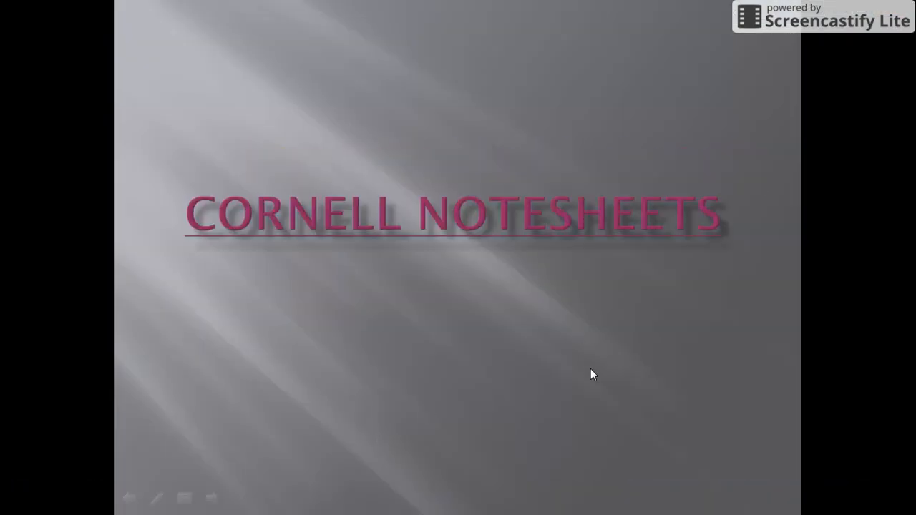
{"action": "left_click", "coordinate": [520, 228]}
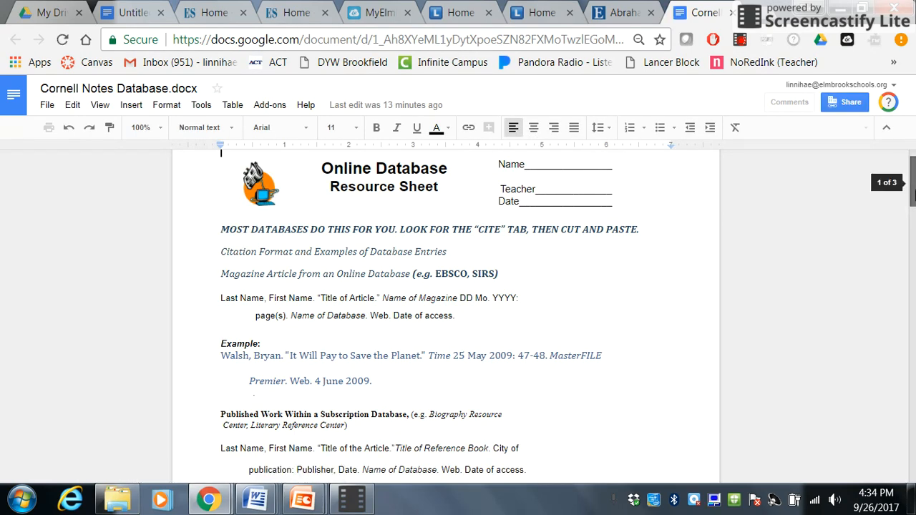
Replace the sample citation under Your Online Database Citation in the Cornell Notes Database worksheet with the copied MLA citation
{"action": "scroll", "coordinate": [912, 183], "scroll_direction": "down", "scroll_amount": 3}
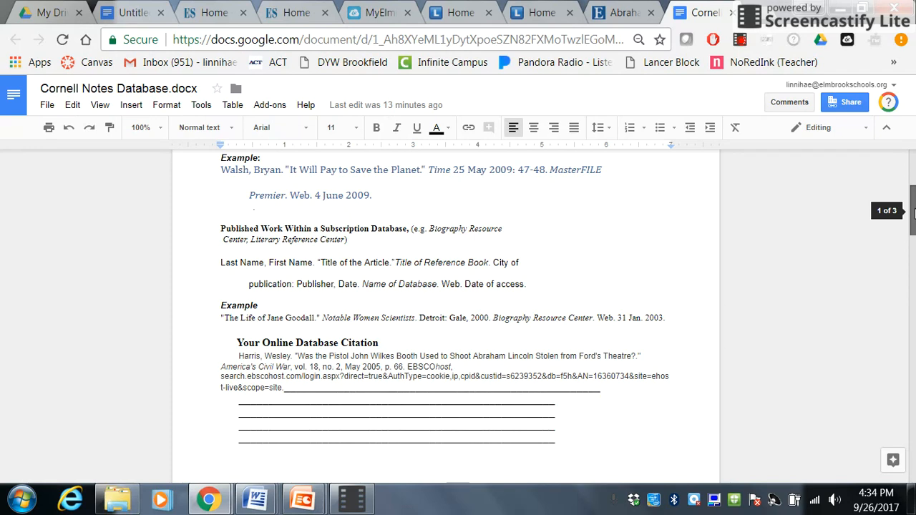
{"action": "left_click_drag", "start_coordinate": [915, 214], "coordinate": [915, 216]}
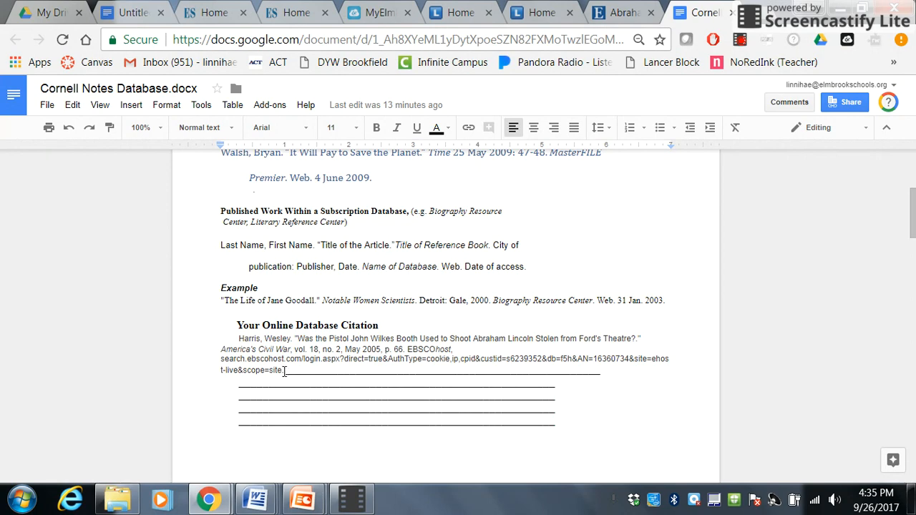
{"action": "left_click_drag", "start_coordinate": [285, 371], "coordinate": [239, 338]}
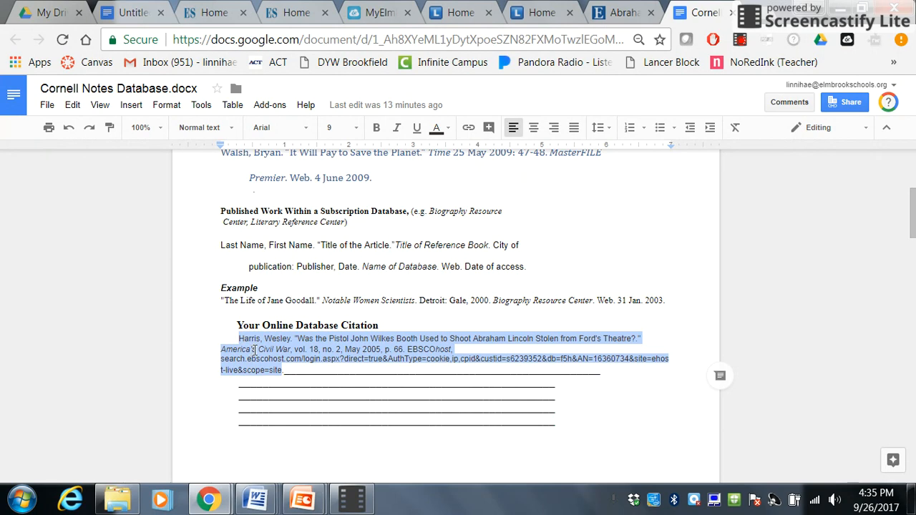
{"action": "right_click", "coordinate": [254, 351]}
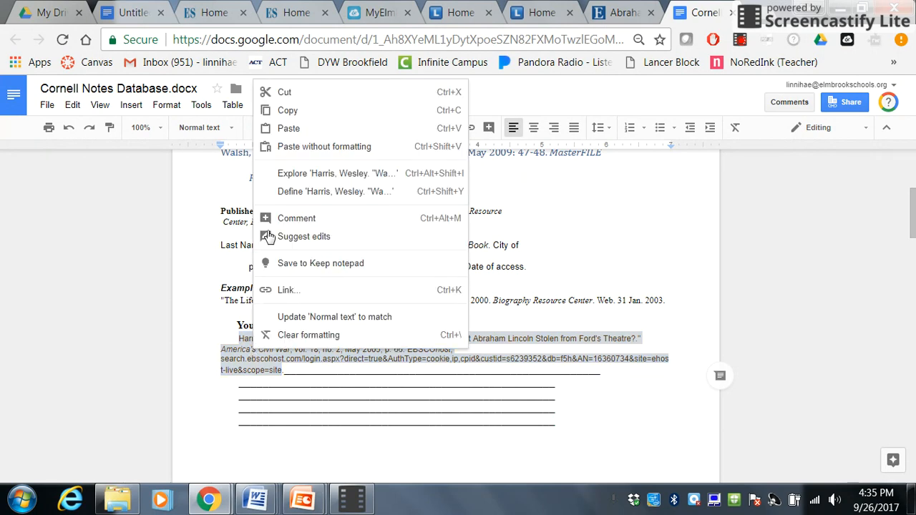
{"action": "left_click", "coordinate": [289, 130]}
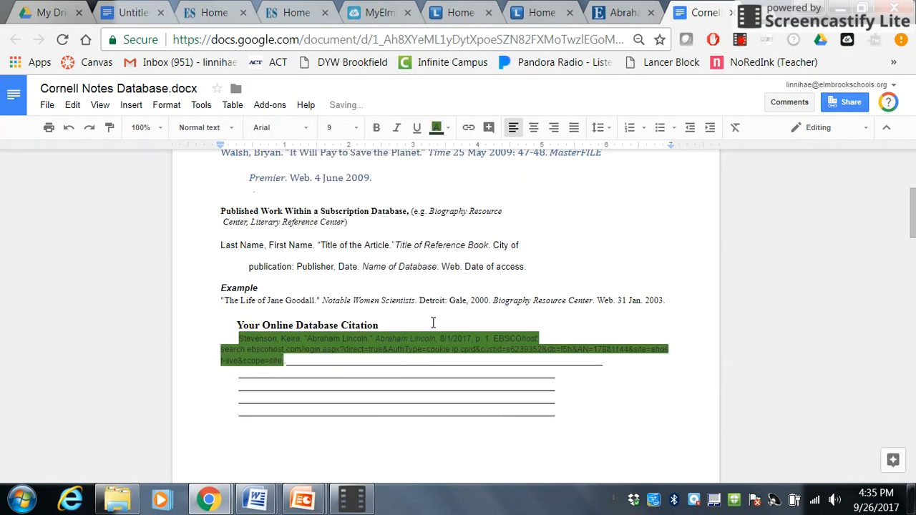
Remove the highlight colour from the citation pasted into the worksheet
{"action": "left_click", "coordinate": [318, 366]}
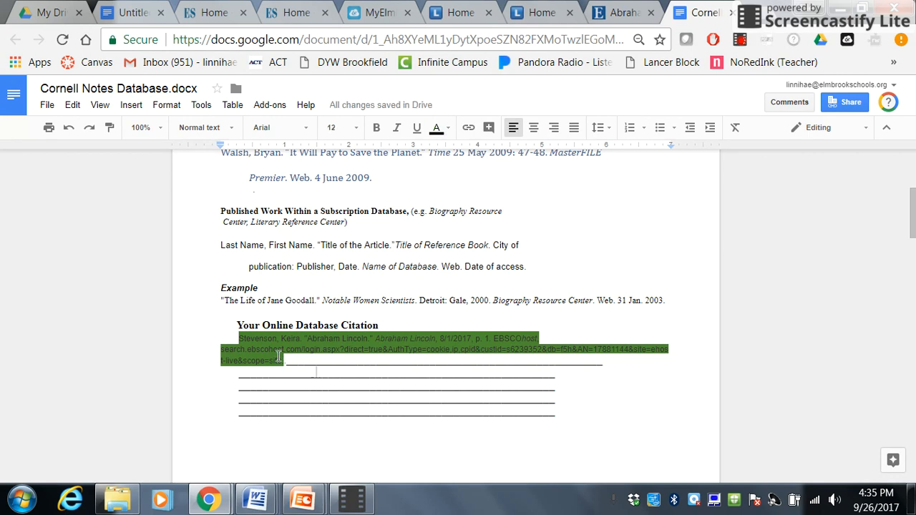
{"action": "left_click_drag", "start_coordinate": [285, 363], "coordinate": [239, 336]}
{"action": "left_click", "coordinate": [438, 128]}
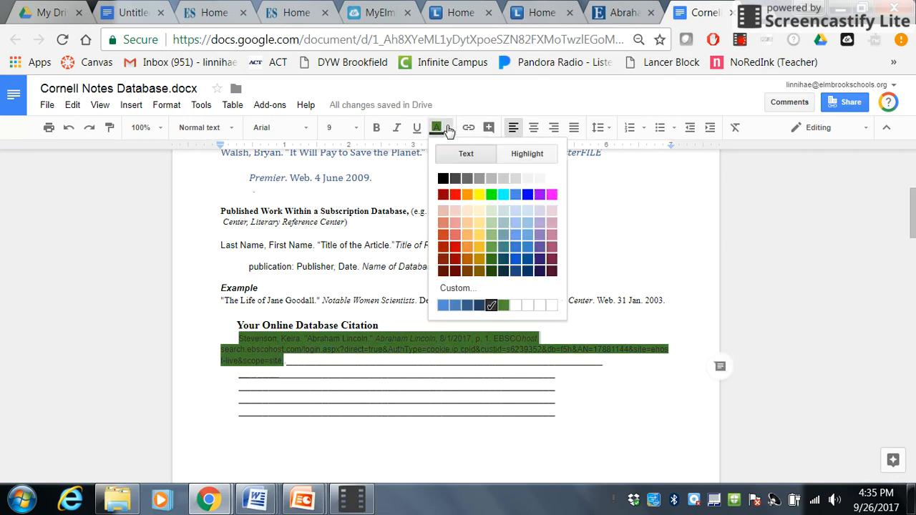
{"action": "left_click", "coordinate": [540, 156]}
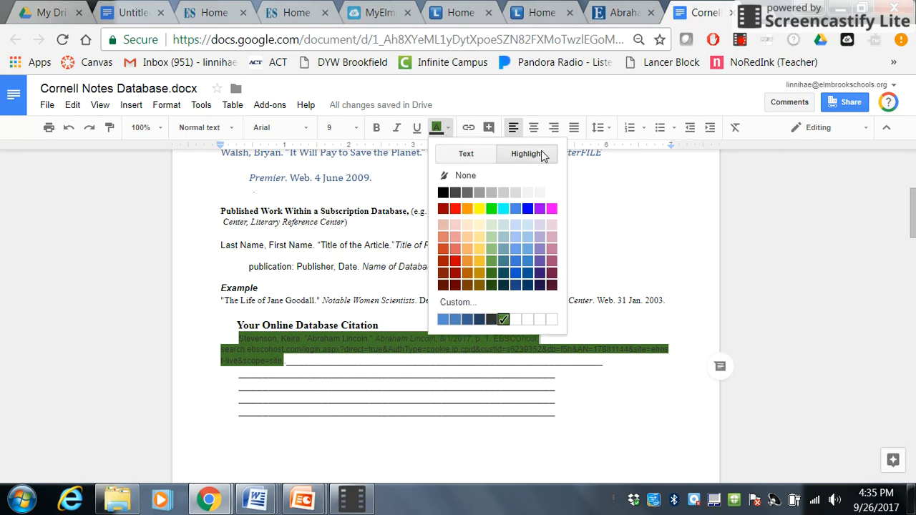
{"action": "left_click", "coordinate": [471, 175]}
{"action": "left_click", "coordinate": [596, 309]}
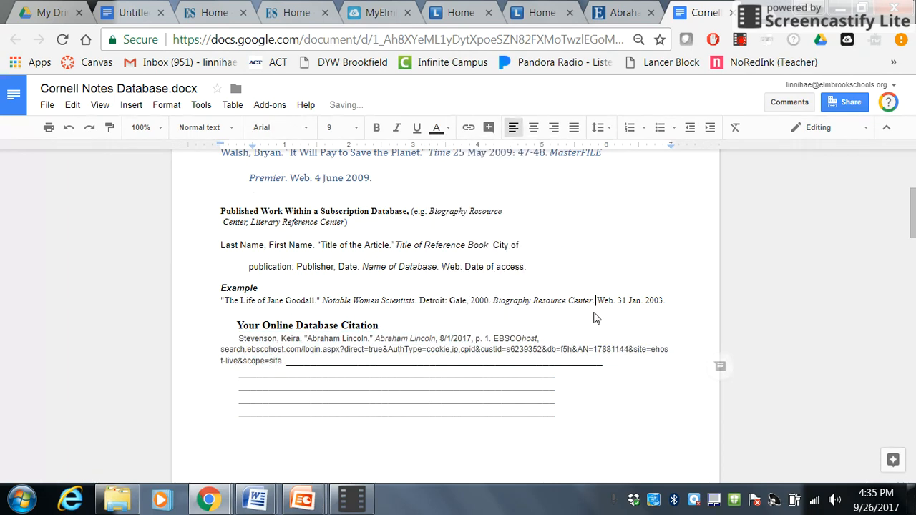
{"action": "left_click", "coordinate": [237, 338]}
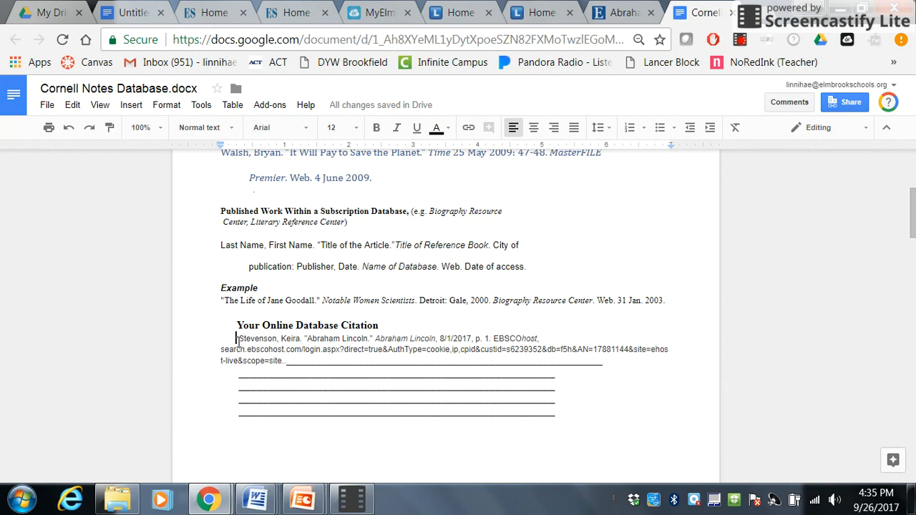
Remove the indent before the worksheet citation so its first line starts at the margin below the heading
{"action": "key", "text": "BackSpace"}
{"action": "key", "text": "BackSpace"}
{"action": "key", "text": "BackSpace"}
{"action": "key", "text": "BackSpace"}
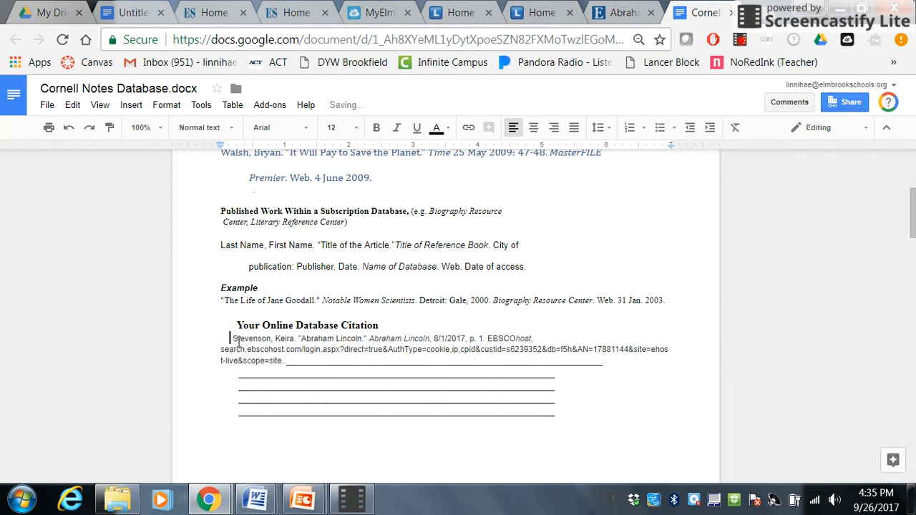
{"action": "key", "text": "BackSpace"}
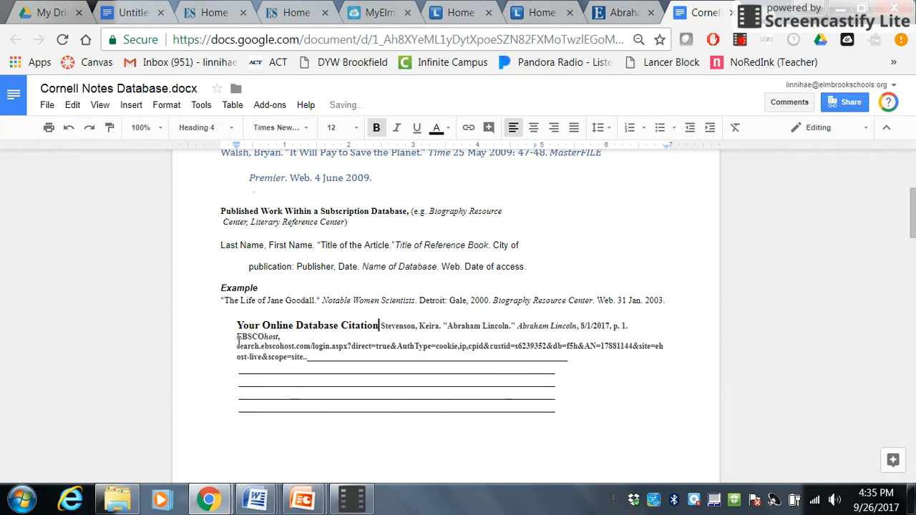
{"action": "key", "text": "Return"}
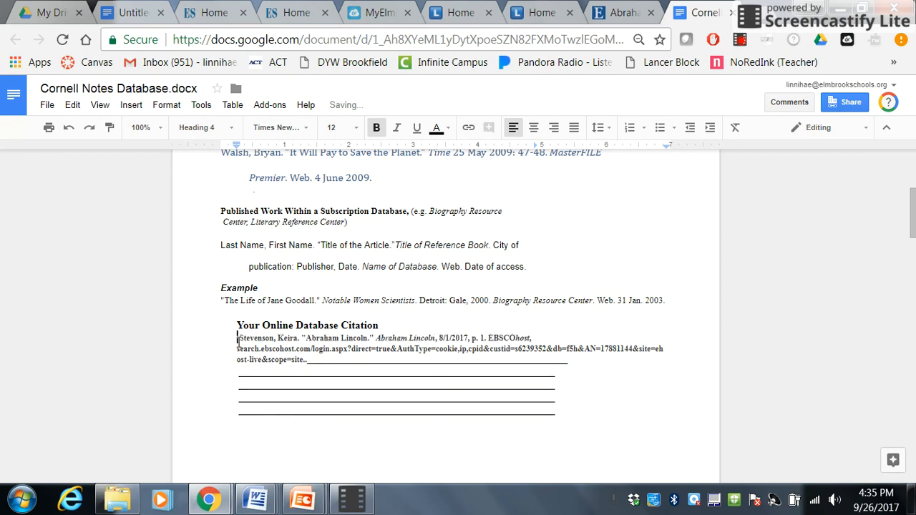
Give the worksheet citation a hanging indent by breaking its lines and indenting the second and third lines
{"action": "left_click", "coordinate": [552, 338]}
{"action": "key", "text": "Tab"}
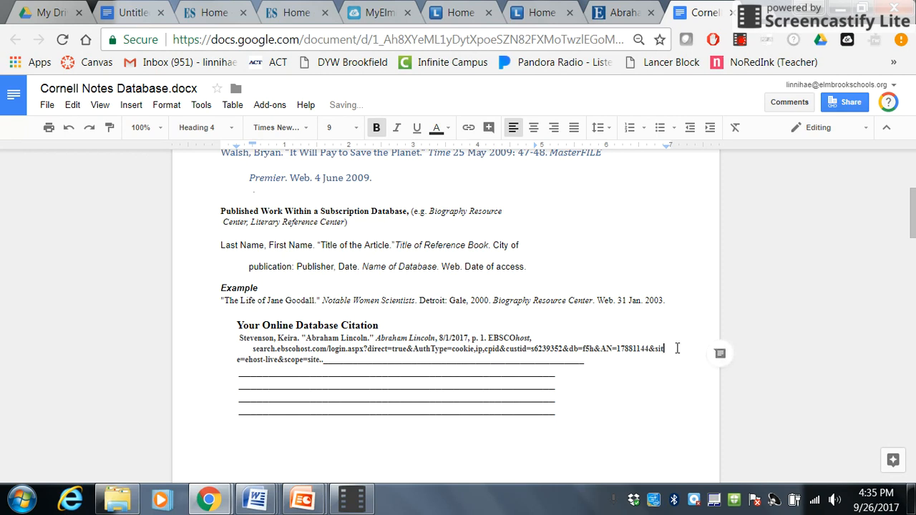
{"action": "key", "text": "Return"}
{"action": "key", "text": "Tab"}
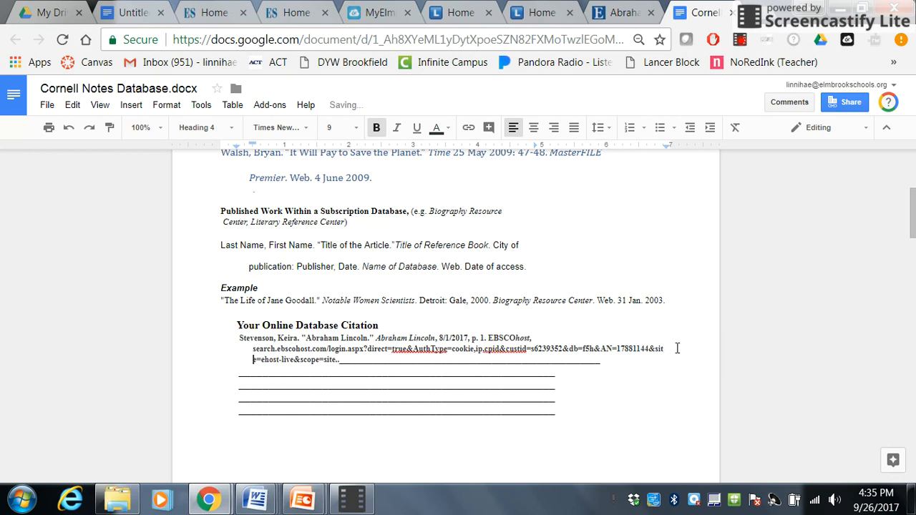
{"action": "left_click", "coordinate": [621, 409]}
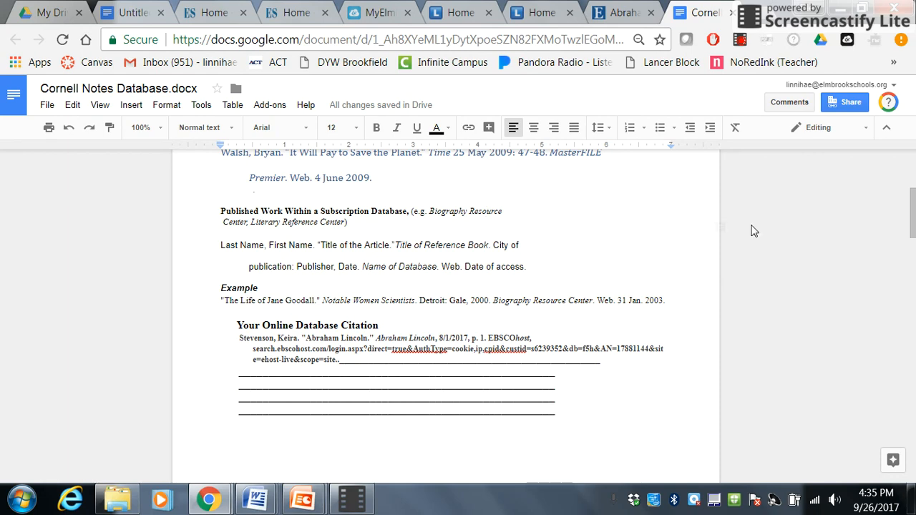
Enter theater as a cue word in the first Cue Words or Questions row of the notes table
{"action": "left_click_drag", "start_coordinate": [912, 227], "coordinate": [912, 307]}
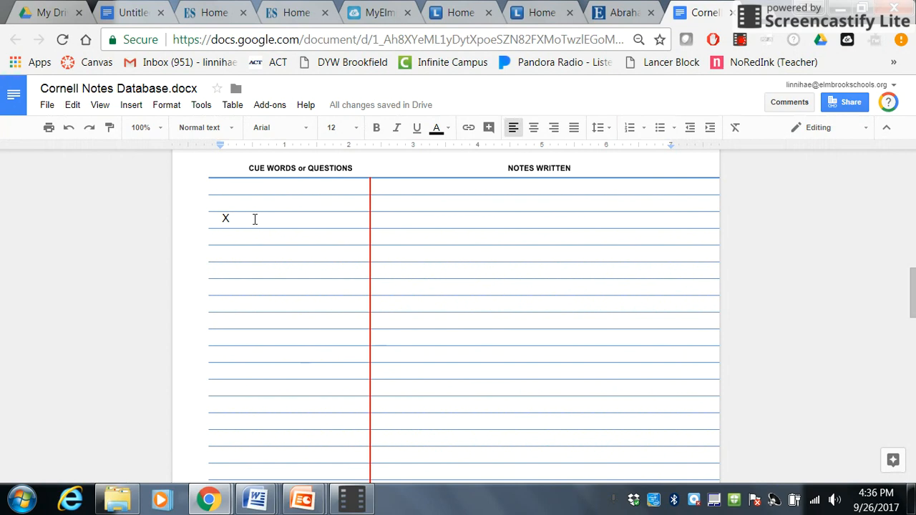
{"action": "left_click", "coordinate": [255, 219]}
{"action": "type", "text": "theater"}
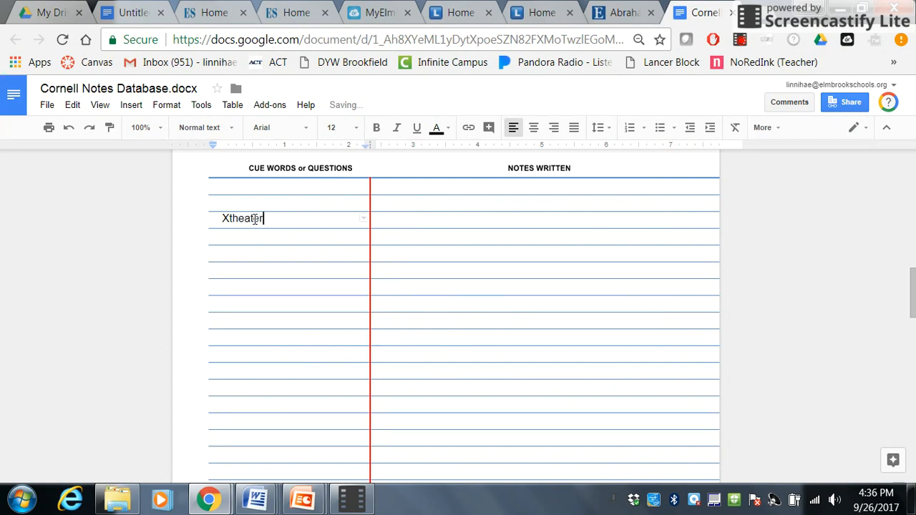
{"action": "left_click", "coordinate": [420, 220]}
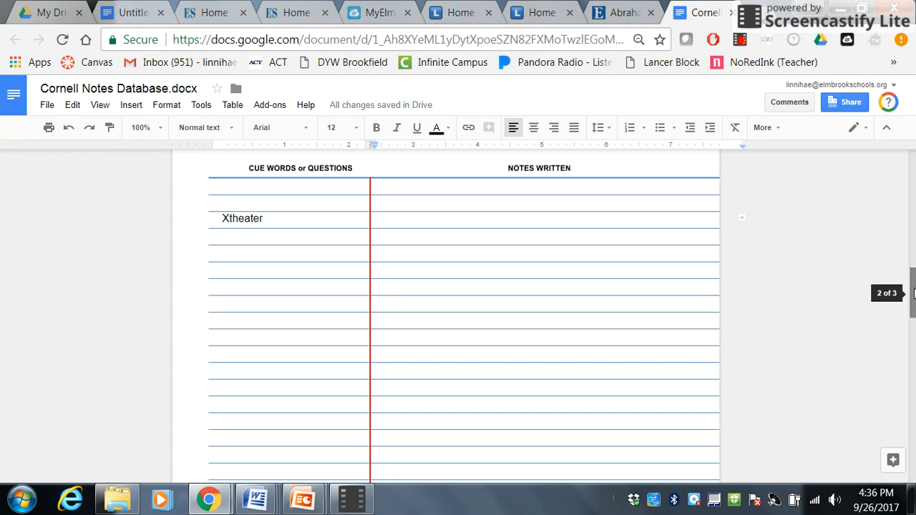
{"action": "left_click_drag", "start_coordinate": [914, 297], "coordinate": [913, 365]}
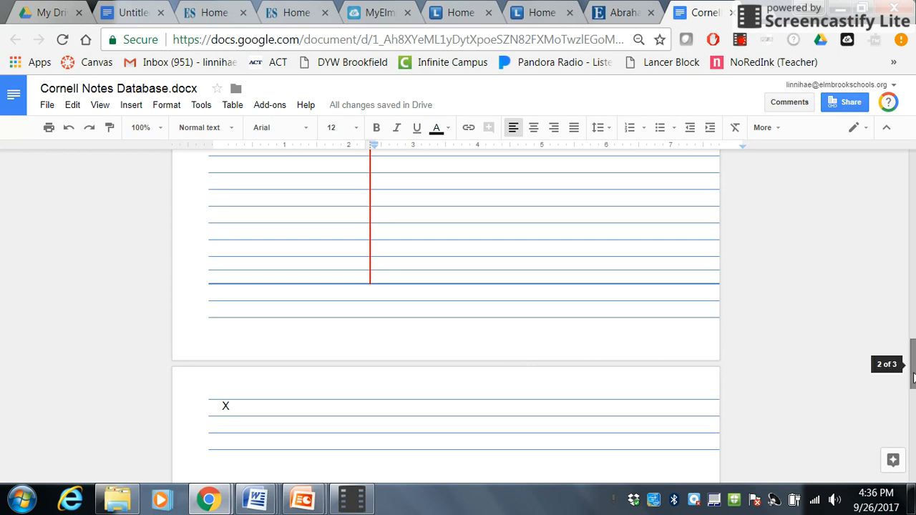
{"action": "left_click_drag", "start_coordinate": [913, 379], "coordinate": [897, 296]}
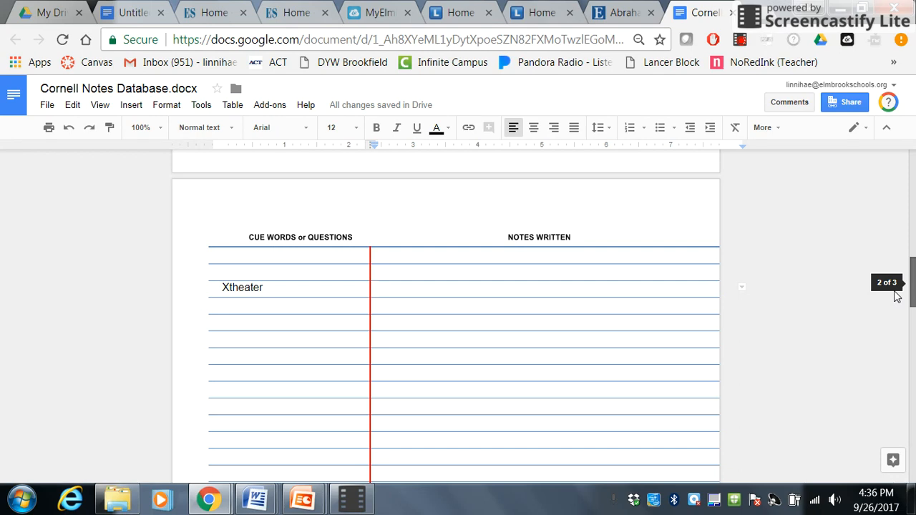
{"action": "left_click_drag", "start_coordinate": [897, 297], "coordinate": [891, 227]}
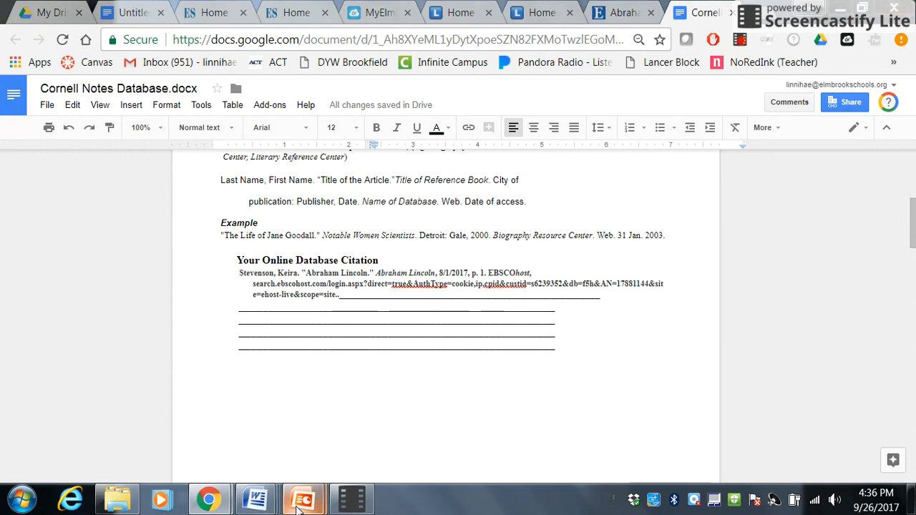
Switch to the slide show, open the Works Cited Instructions link, and read through the Works Cited Checklist
{"action": "mouse_move", "coordinate": [299, 505]}
{"action": "left_click", "coordinate": [374, 431]}
{"action": "left_click", "coordinate": [449, 358]}
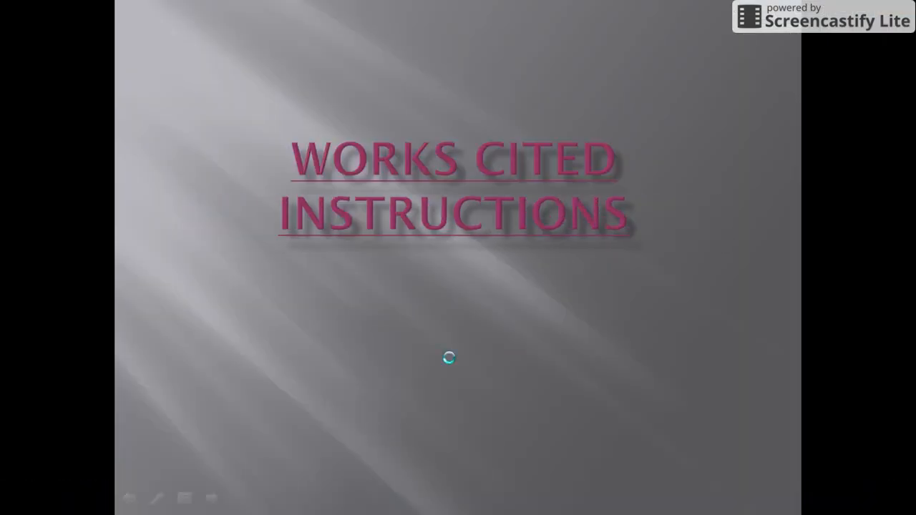
{"action": "left_click", "coordinate": [490, 211]}
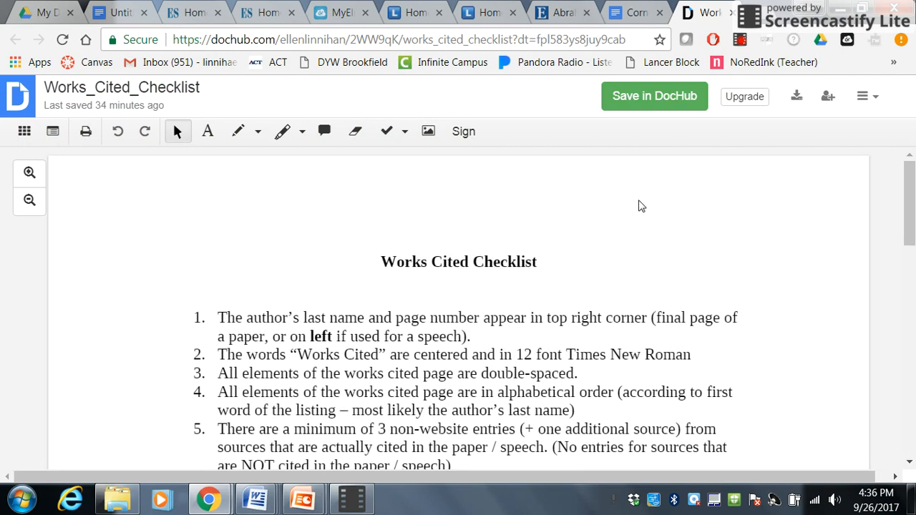
{"action": "left_click_drag", "start_coordinate": [913, 182], "coordinate": [912, 192]}
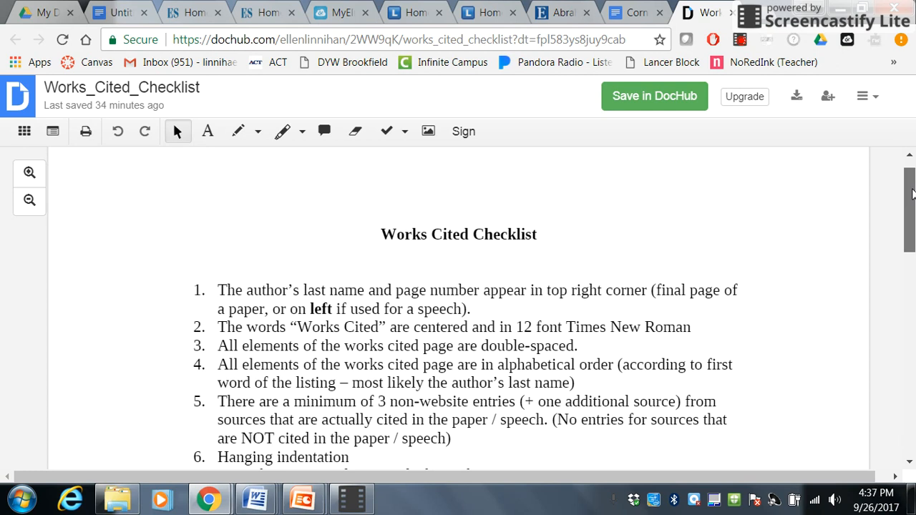
{"action": "left_click_drag", "start_coordinate": [912, 191], "coordinate": [913, 218]}
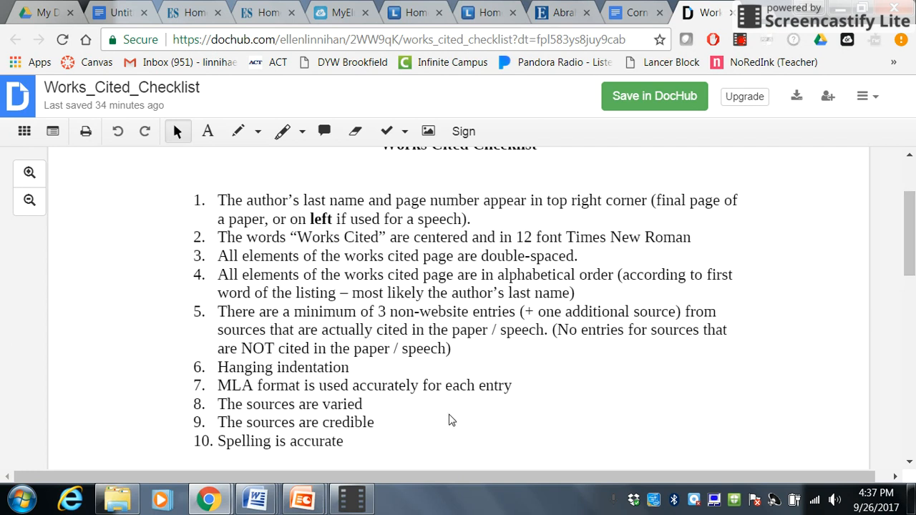
Return to the PowerPoint slide show
{"action": "mouse_move", "coordinate": [302, 500]}
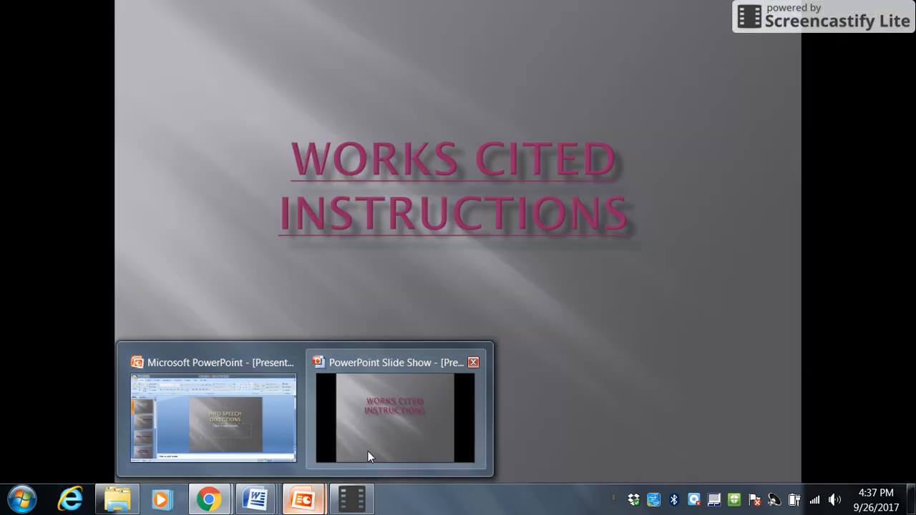
{"action": "left_click", "coordinate": [369, 455]}
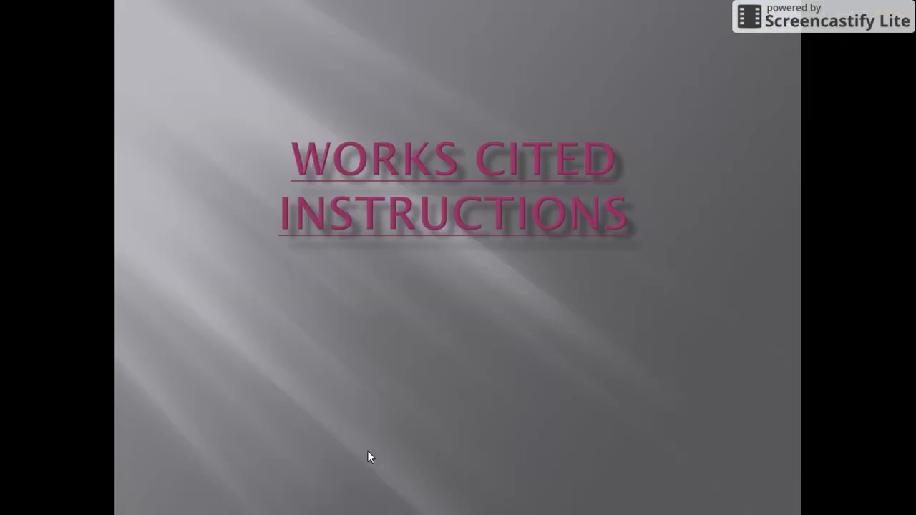